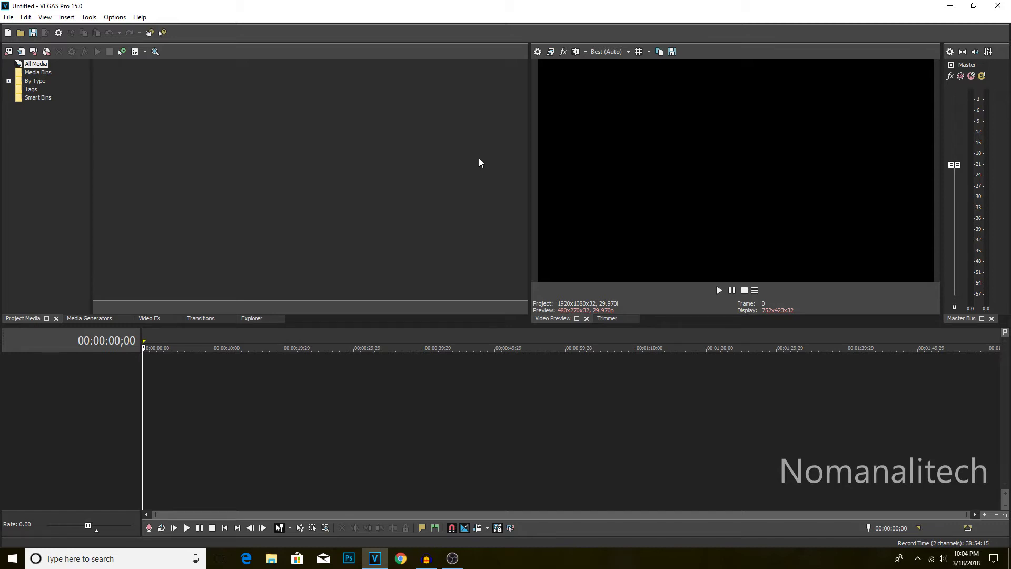
{"action": "left_click", "coordinate": [8, 19]}
{"action": "mouse_move", "coordinate": [132, 128]}
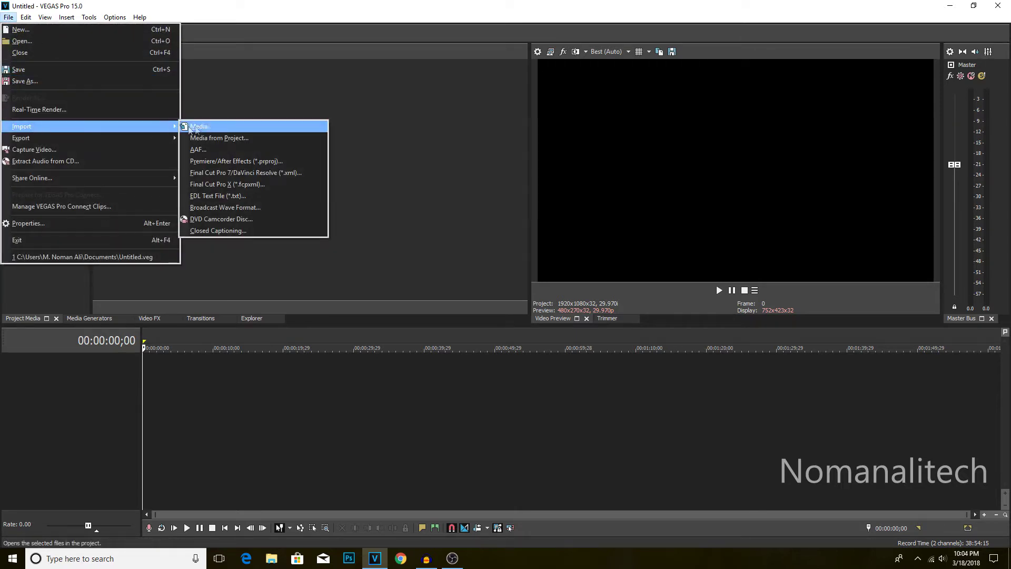
{"action": "left_click", "coordinate": [201, 127]}
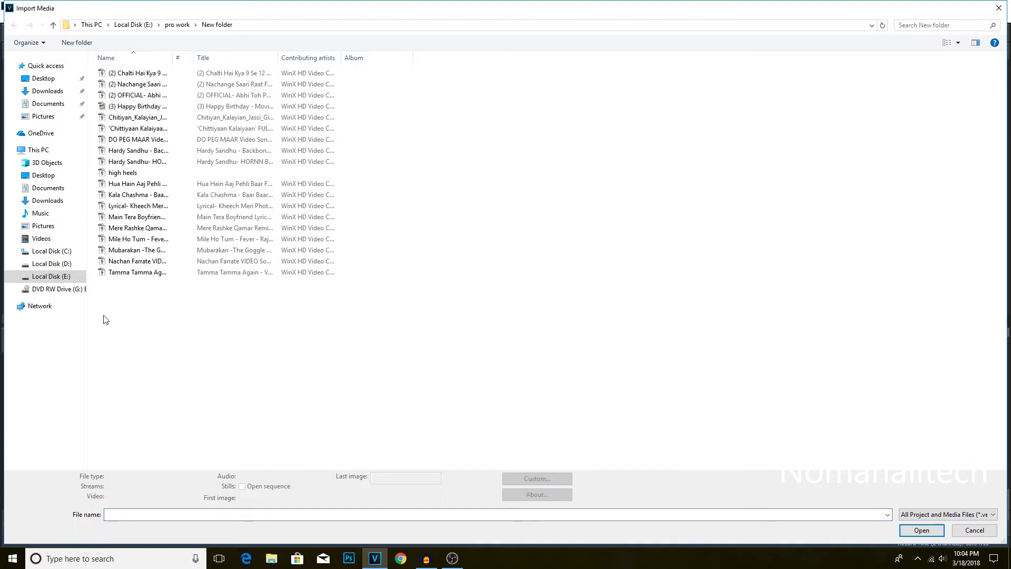
{"action": "left_click", "coordinate": [999, 8]}
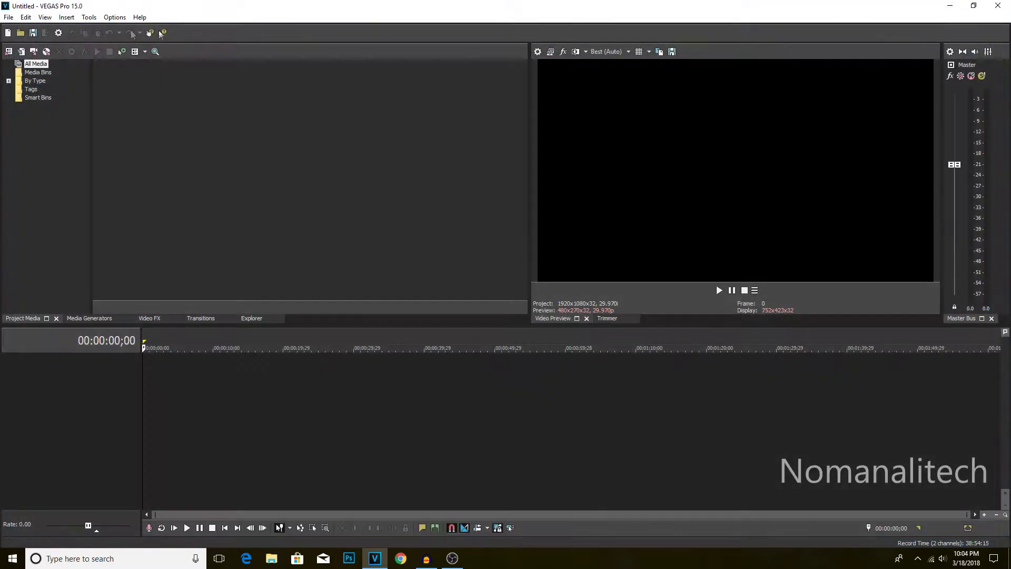
Step: Open the Mubarakan, Nachan Farrate and Tamma Tamma songs from New folder, and delete the audio track that holds them
{"action": "left_click", "coordinate": [8, 17]}
{"action": "left_click", "coordinate": [14, 42]}
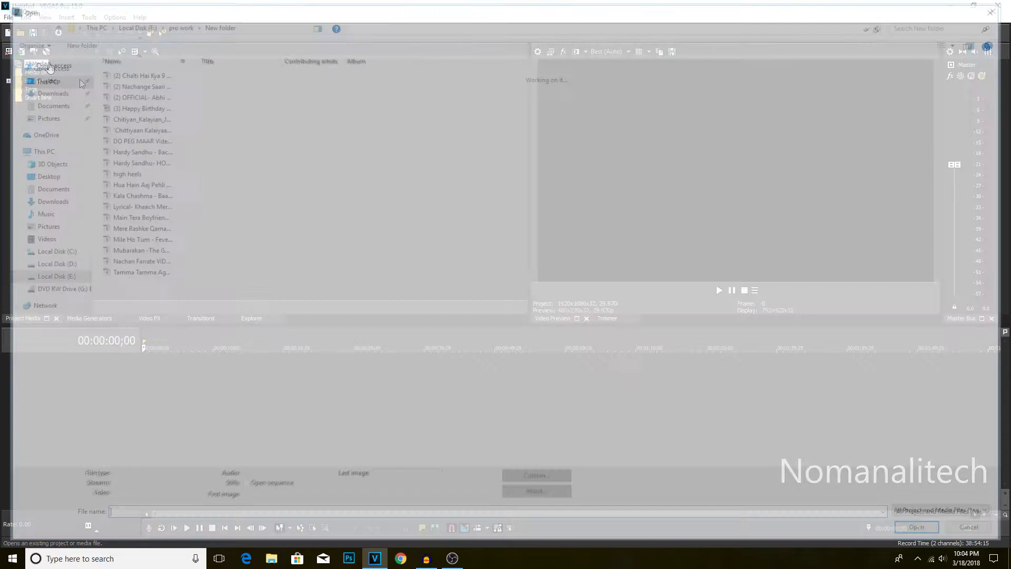
{"action": "left_click_drag", "start_coordinate": [124, 291], "coordinate": [151, 254]}
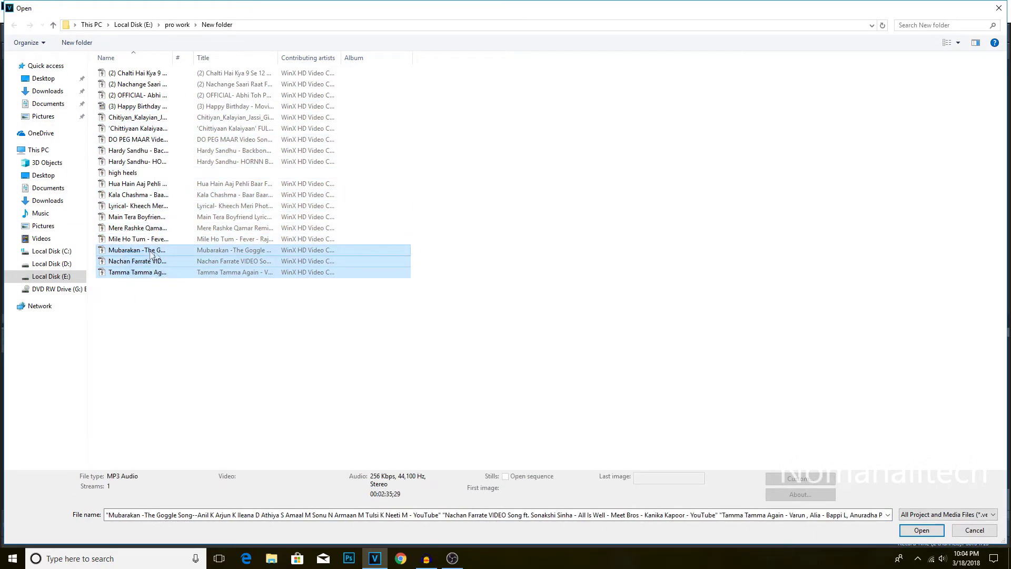
{"action": "left_click", "coordinate": [922, 530]}
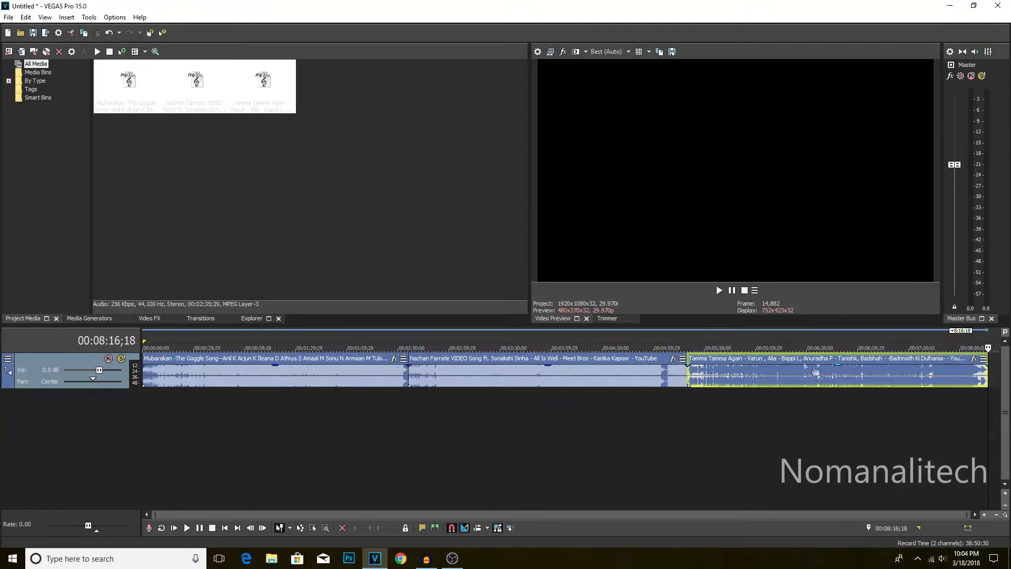
{"action": "right_click", "coordinate": [48, 364]}
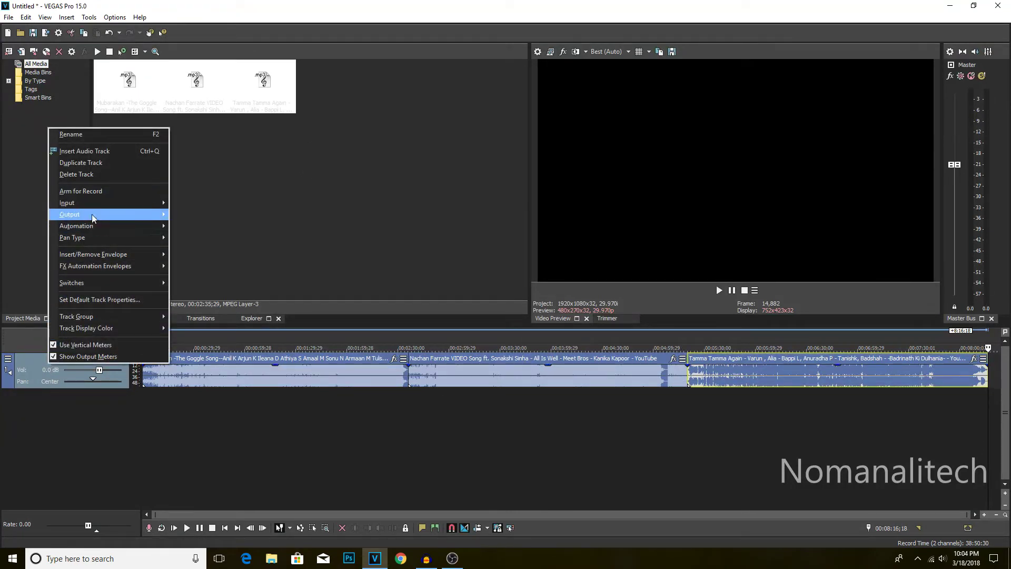
{"action": "left_click", "coordinate": [92, 174]}
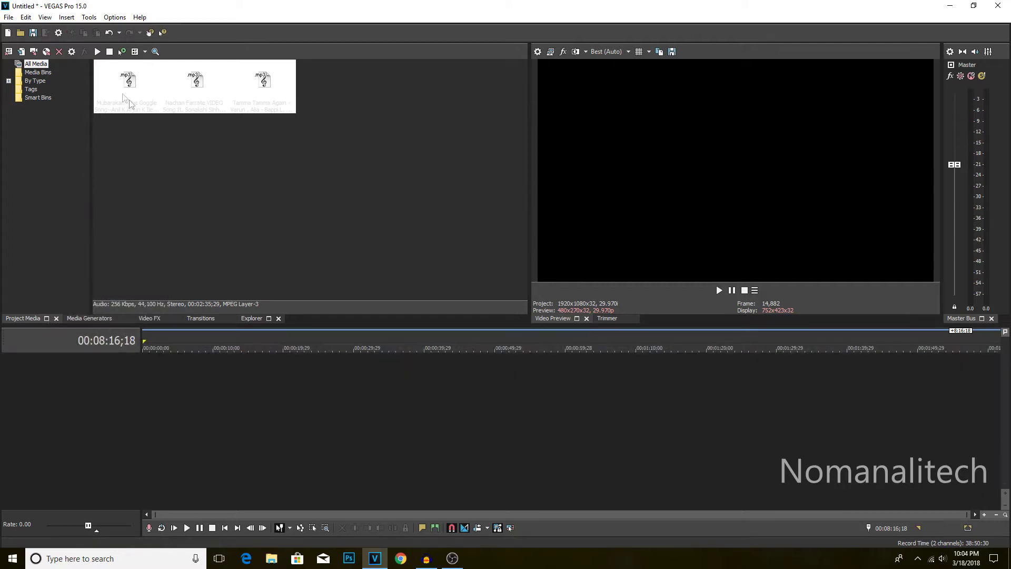
Step: Import the Hua Hain Aaj Pehli Baar, Kala Chashma and Lyrical- Kheech Meri Photo songs into the project media
{"action": "left_click", "coordinate": [9, 17]}
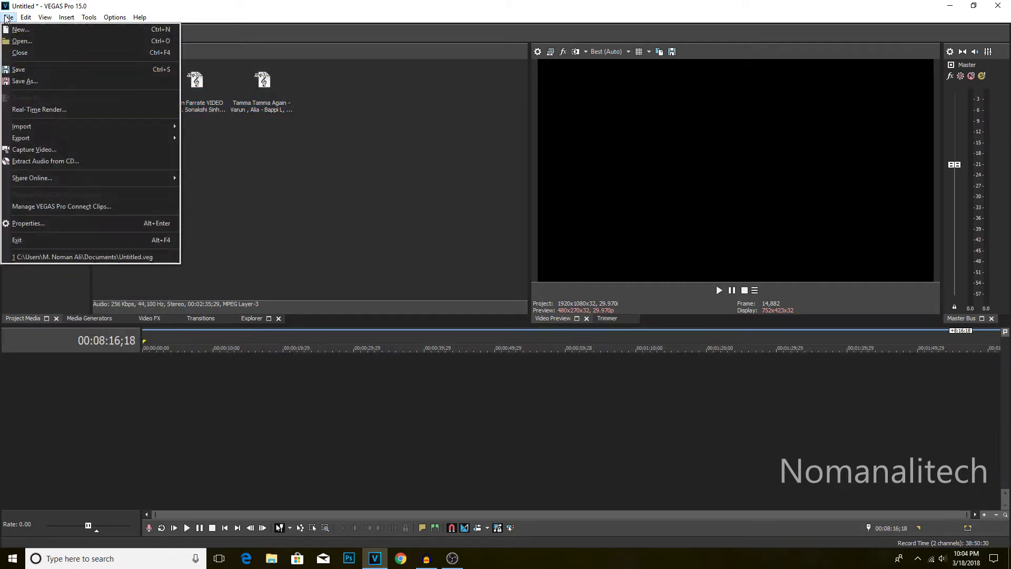
{"action": "mouse_move", "coordinate": [24, 127]}
{"action": "left_click", "coordinate": [196, 126]}
{"action": "left_click_drag", "start_coordinate": [126, 290], "coordinate": [141, 251]}
{"action": "left_click_drag", "start_coordinate": [409, 232], "coordinate": [353, 207]}
{"action": "left_click", "coordinate": [914, 529]}
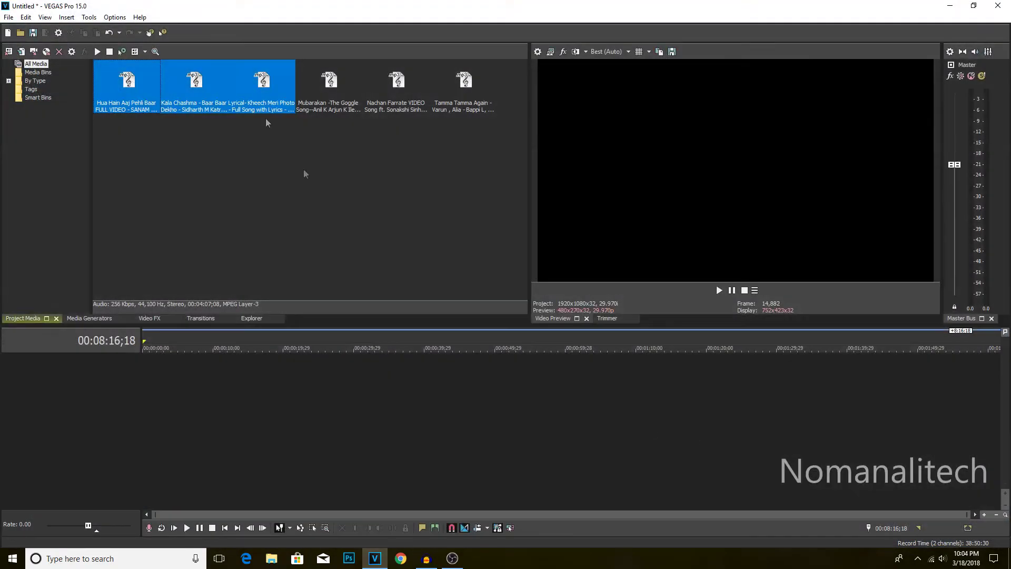
{"action": "left_click", "coordinate": [258, 150]}
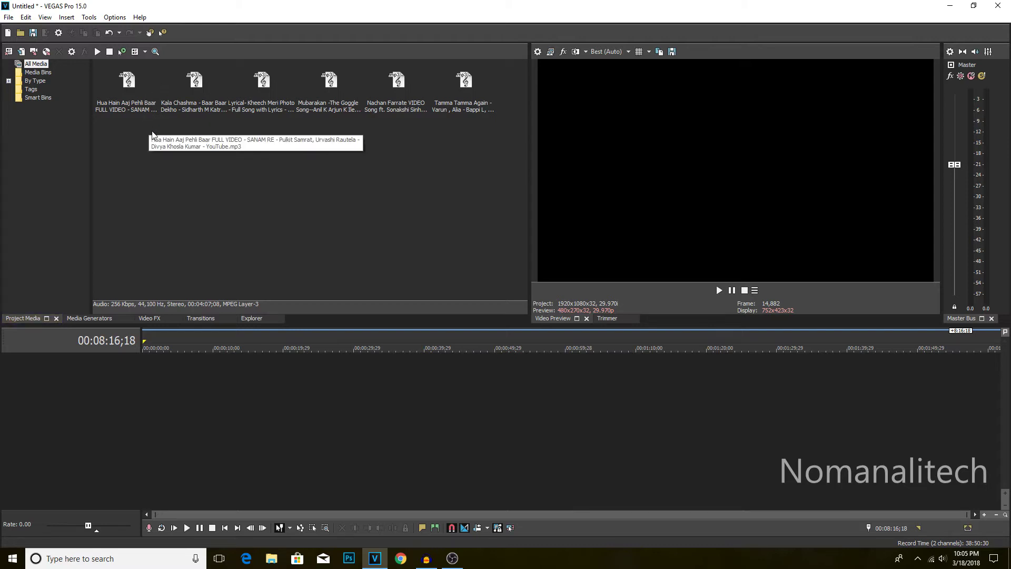
Step: Place the Hua Hain Aaj Pehli Baar song on a new audio track and set the timeline cursor at 00:00:21;16
{"action": "mouse_move", "coordinate": [131, 119]}
{"action": "left_mouse_down"}
{"action": "mouse_move", "coordinate": [225, 396]}
{"action": "mouse_move", "coordinate": [118, 393]}
{"action": "left_mouse_up"}
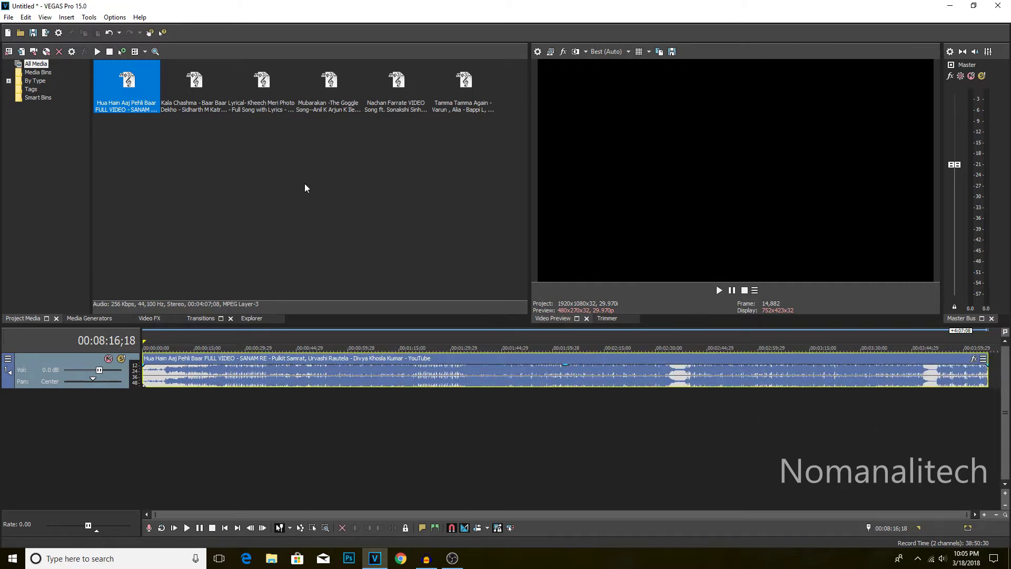
{"action": "left_click", "coordinate": [216, 374]}
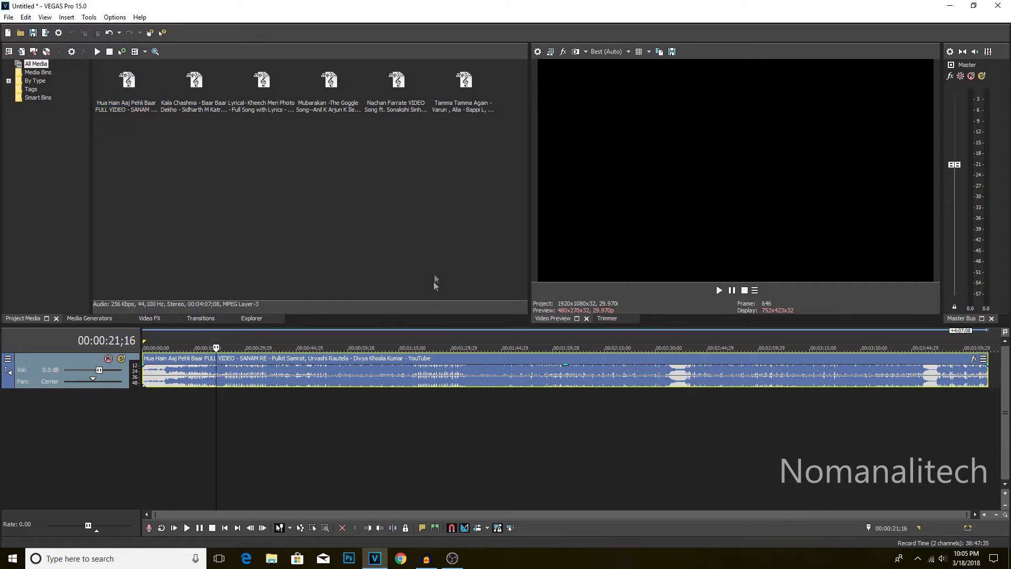
Step: Open the "test logitech driving wheel" video from Local Disk (E:) onto the timeline at the cursor
{"action": "left_click", "coordinate": [8, 17]}
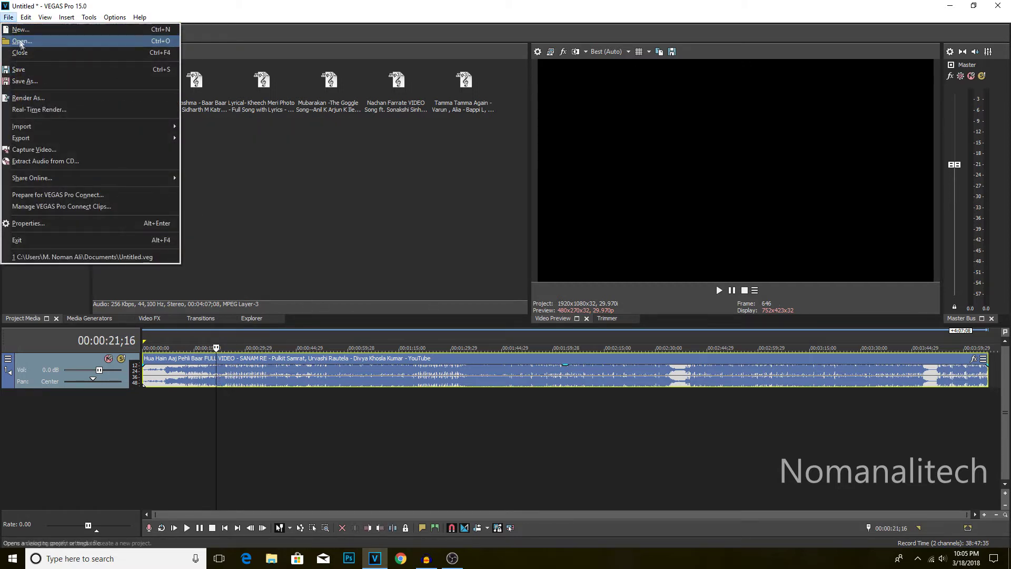
{"action": "left_click", "coordinate": [380, 8]}
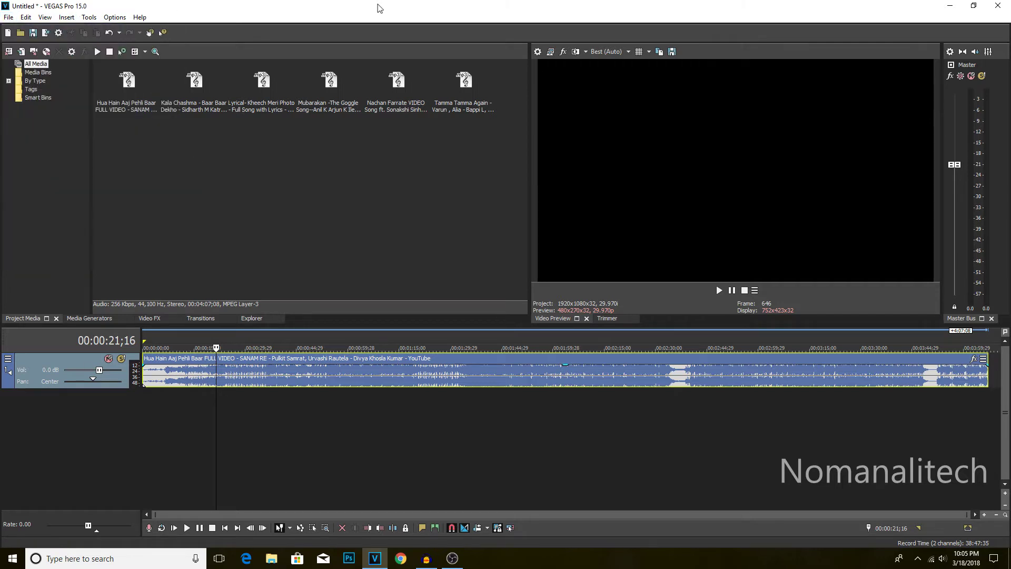
{"action": "left_click", "coordinate": [9, 17]}
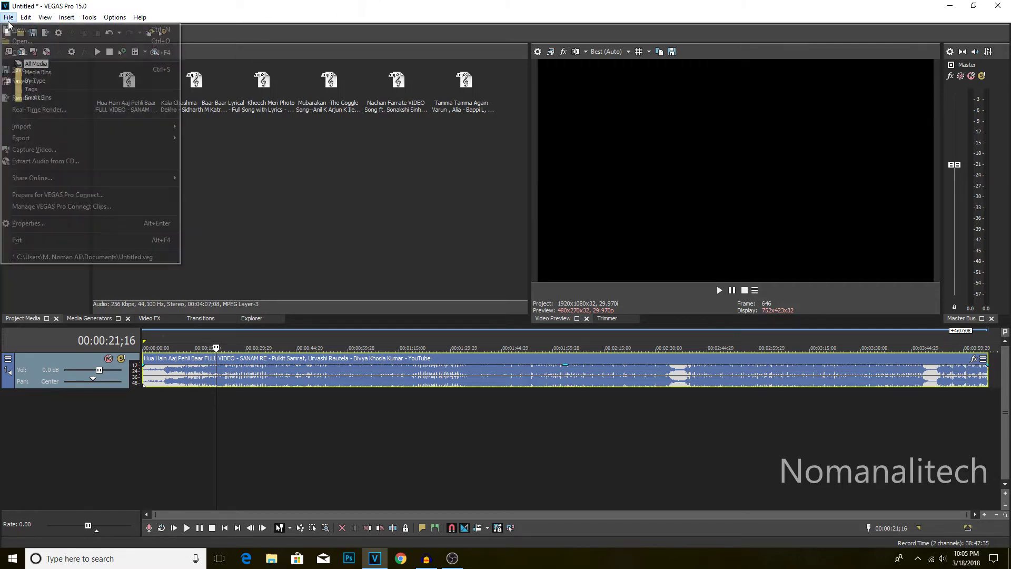
{"action": "left_click", "coordinate": [21, 40]}
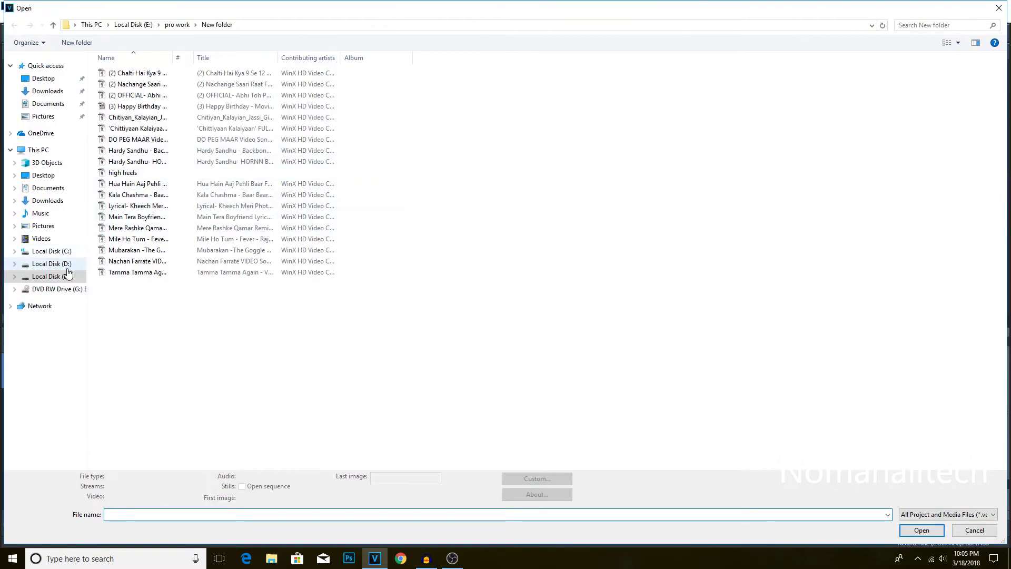
{"action": "left_click", "coordinate": [51, 264]}
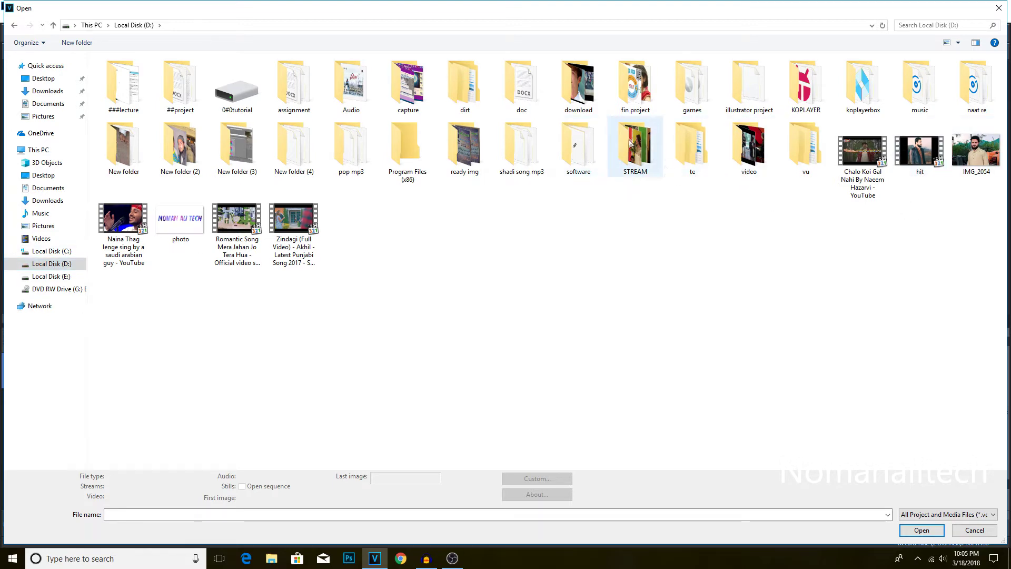
{"action": "left_click", "coordinate": [41, 277]}
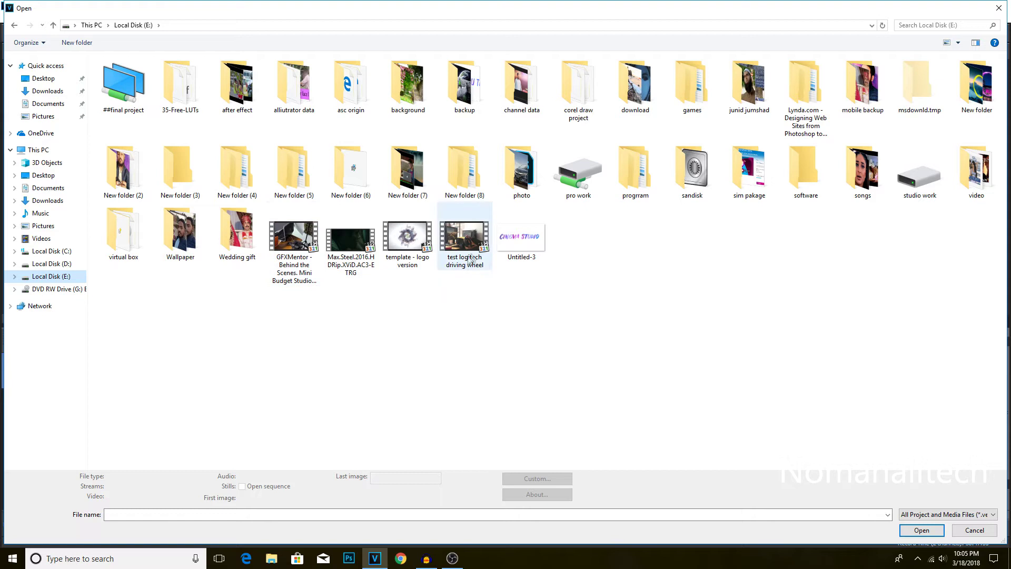
{"action": "left_click", "coordinate": [459, 240]}
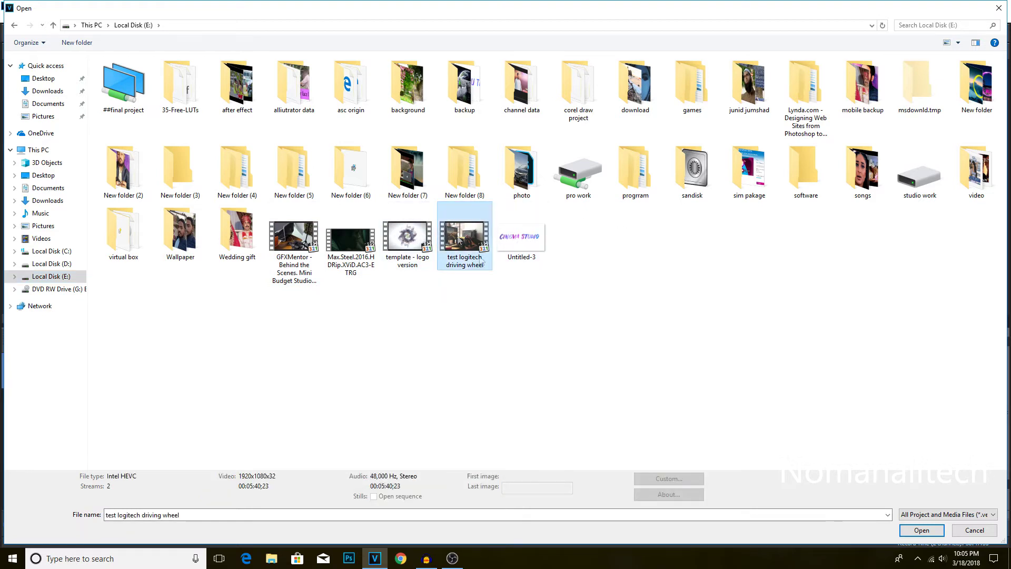
{"action": "left_click", "coordinate": [923, 530]}
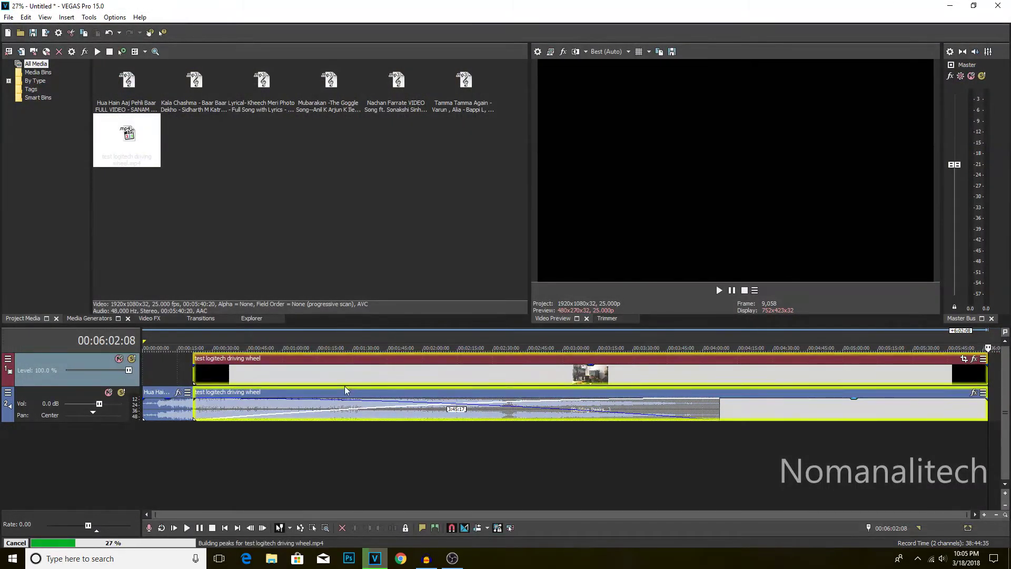
Step: Move the "test logitech driving wheel" video and its audio onto new tracks below the song
{"action": "left_click_drag", "start_coordinate": [343, 378], "coordinate": [345, 446]}
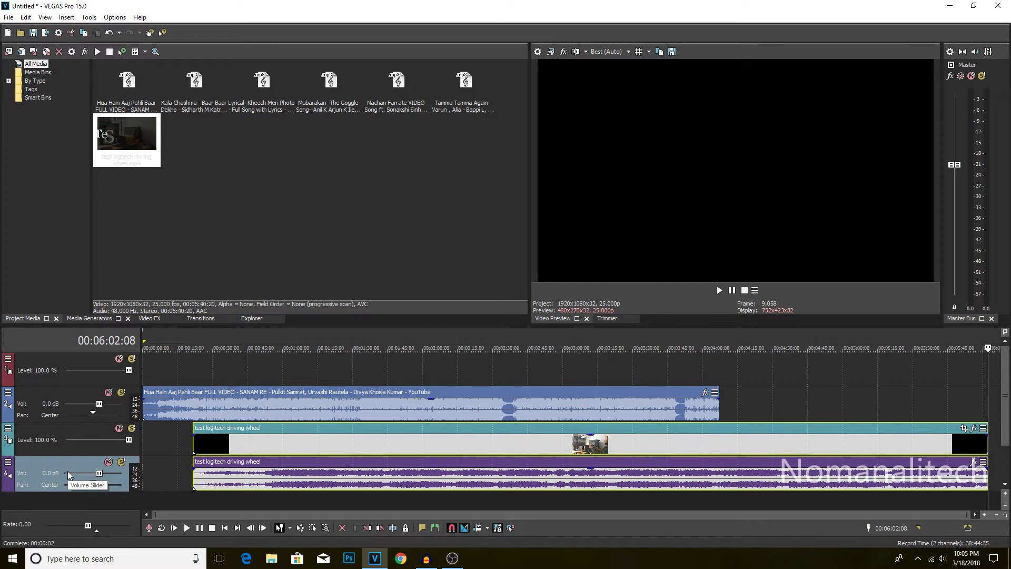
{"action": "key", "text": "Delete"}
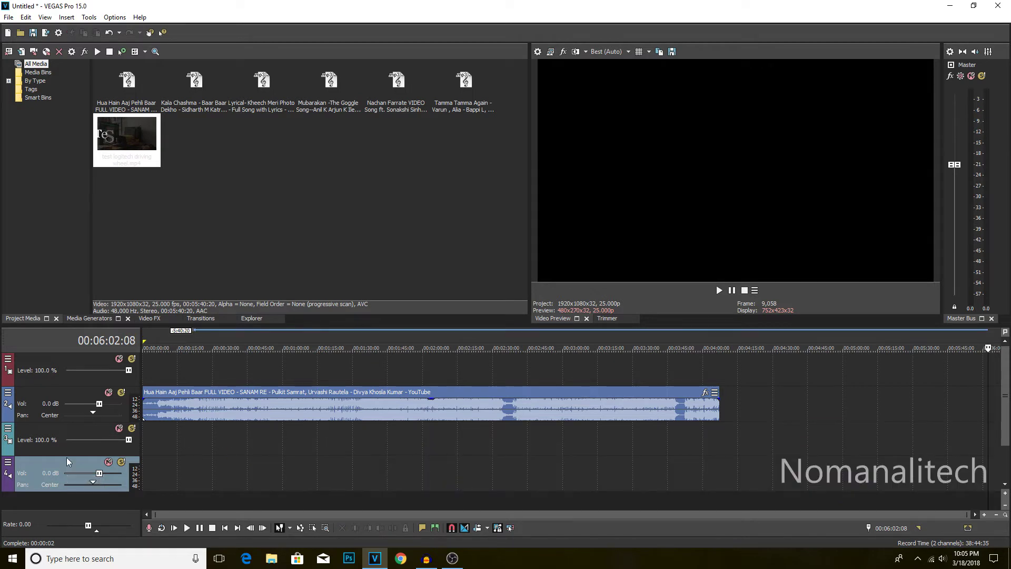
{"action": "key", "text": "ctrl+z"}
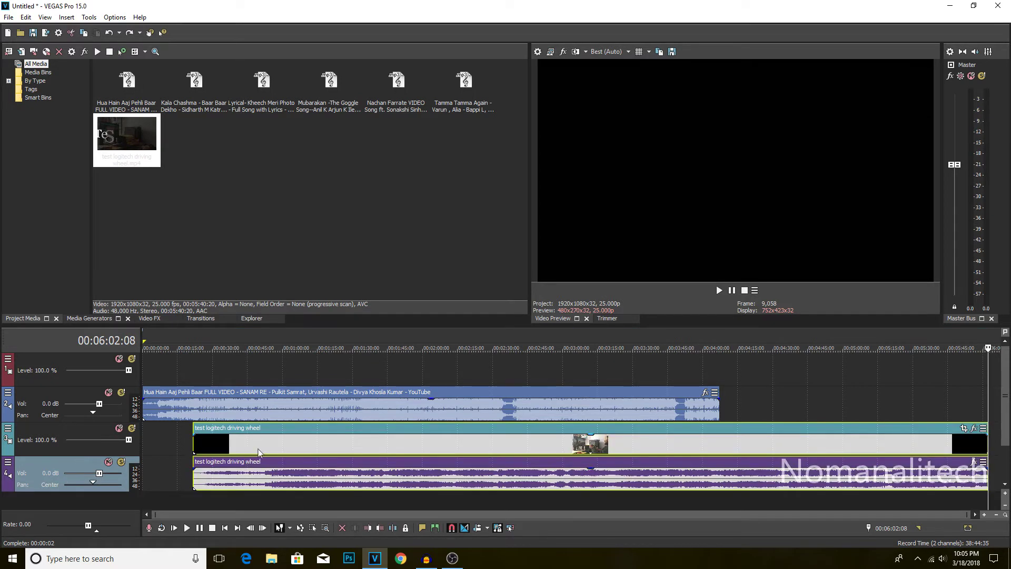
Step: Delete the driving wheel clip's audio track and move its video to the start of the first video track
{"action": "left_click", "coordinate": [154, 439]}
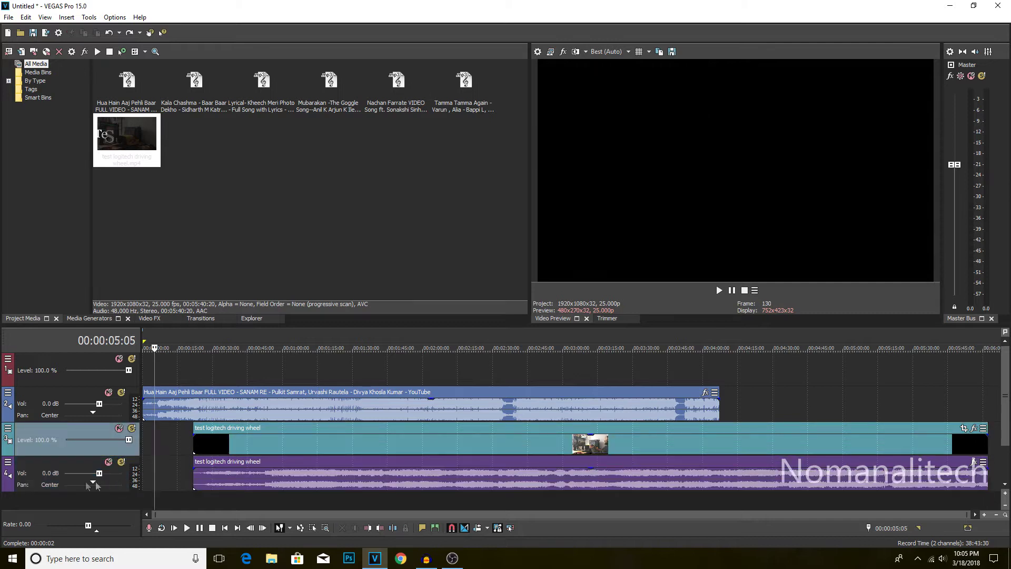
{"action": "left_click", "coordinate": [56, 479]}
{"action": "key", "text": "Delete"}
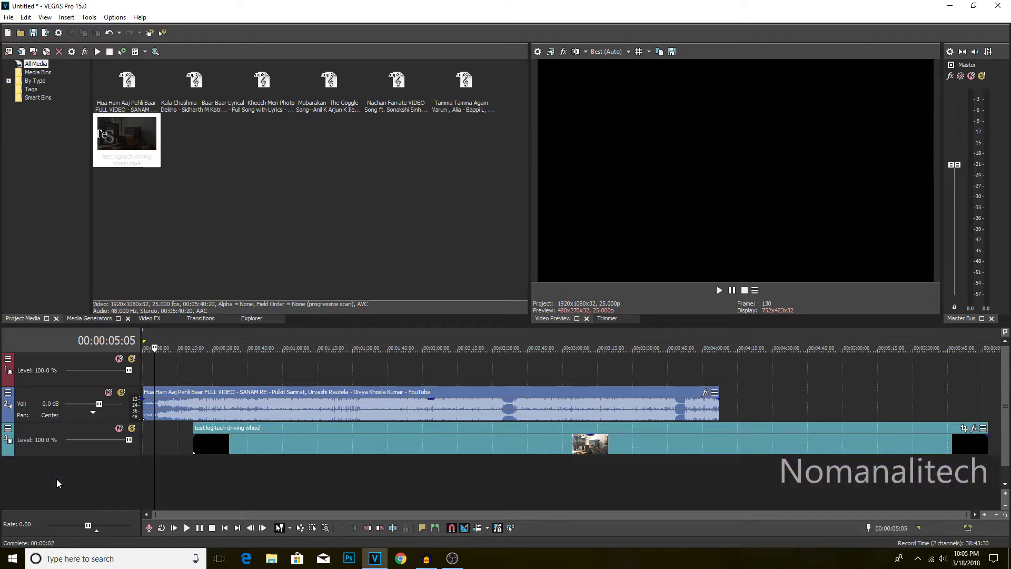
{"action": "left_click_drag", "start_coordinate": [283, 428], "coordinate": [233, 370]}
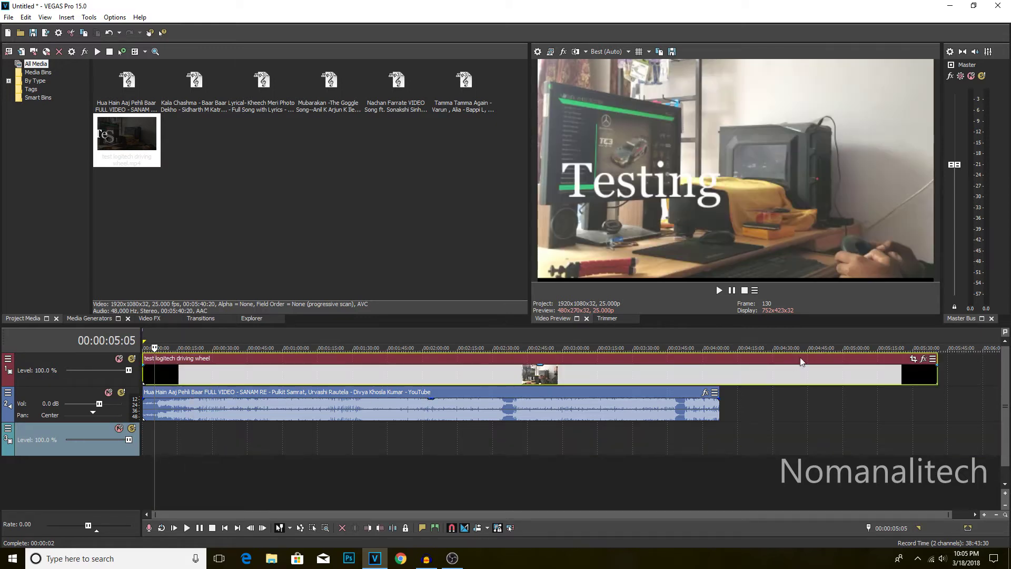
Step: Trim the end of the Hua Hain Aaj Pehli Baar song event and delete it from the audio track
{"action": "left_click_drag", "start_coordinate": [720, 406], "coordinate": [507, 405]}
{"action": "left_click", "coordinate": [433, 413]}
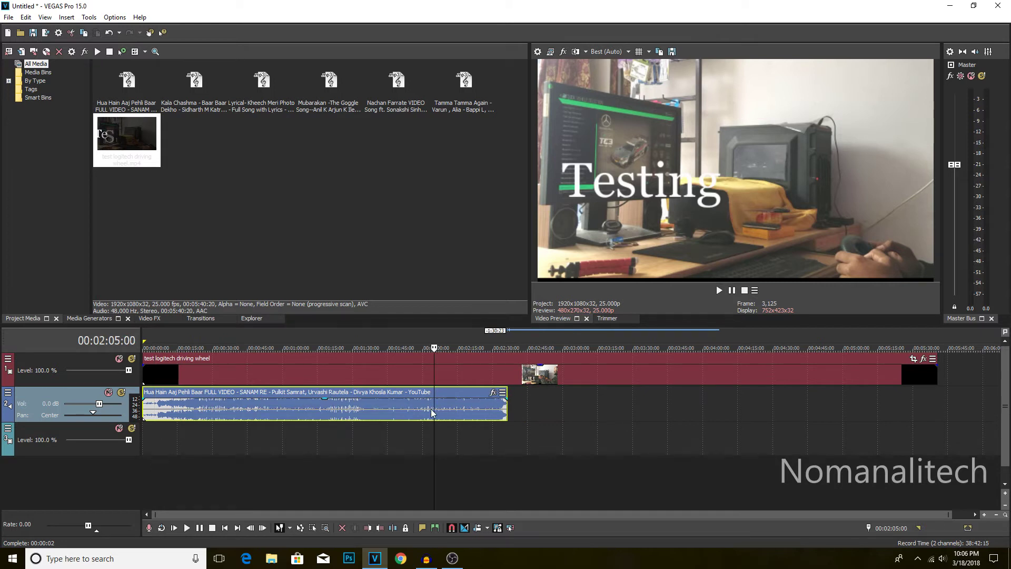
{"action": "key", "text": "Delete"}
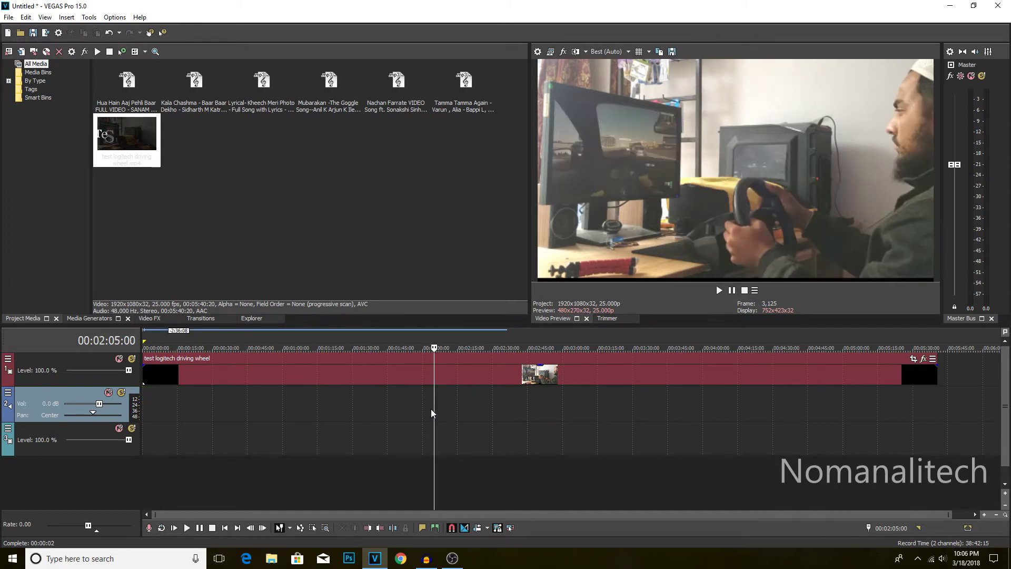
{"action": "left_click", "coordinate": [204, 193]}
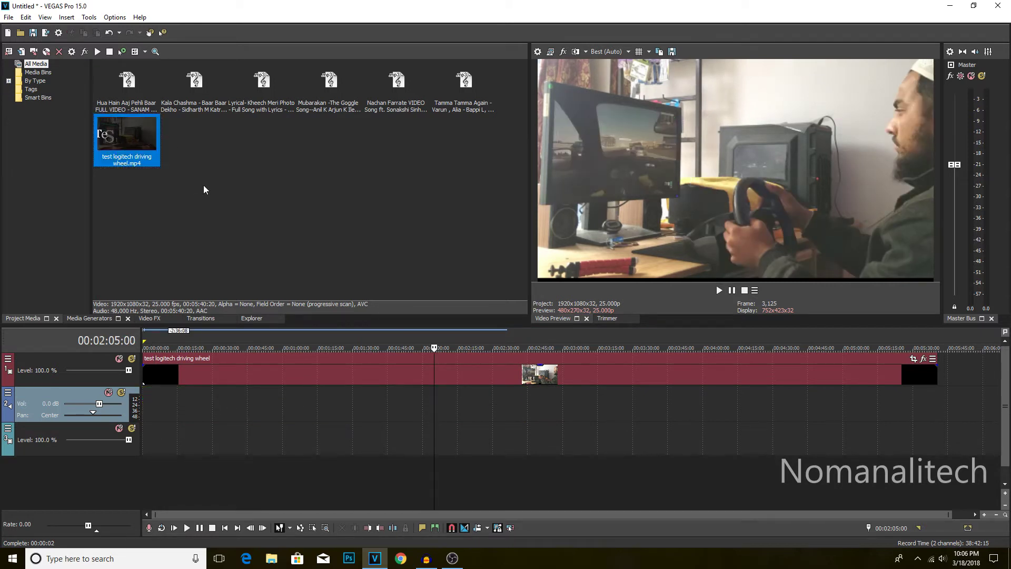
Step: Import the "Slander - Superhuman (feat. Eric Leva) [Monstercat Release]" video from the music folder on Local Disk (D:)
{"action": "left_click", "coordinate": [8, 19]}
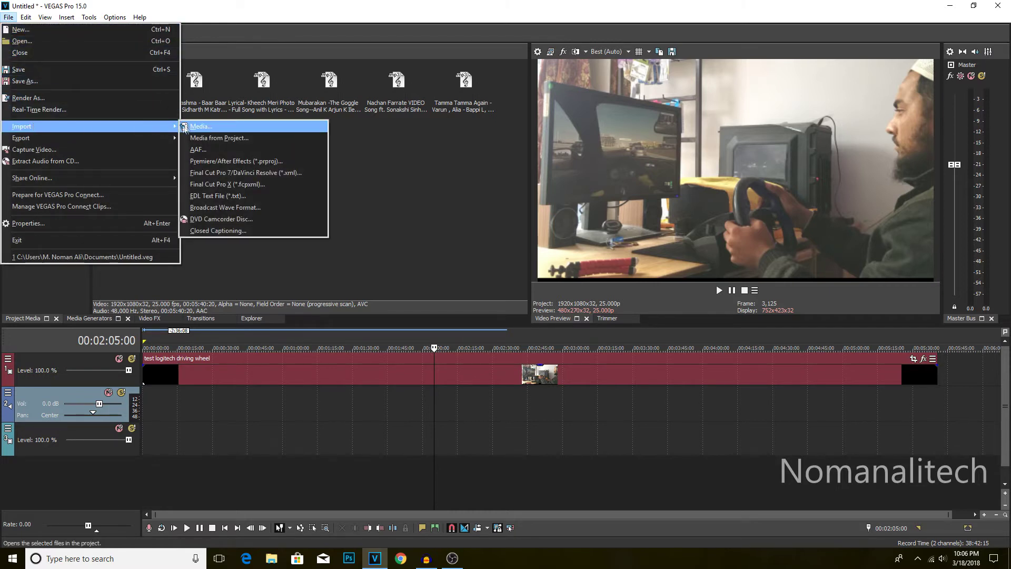
{"action": "left_click", "coordinate": [185, 128]}
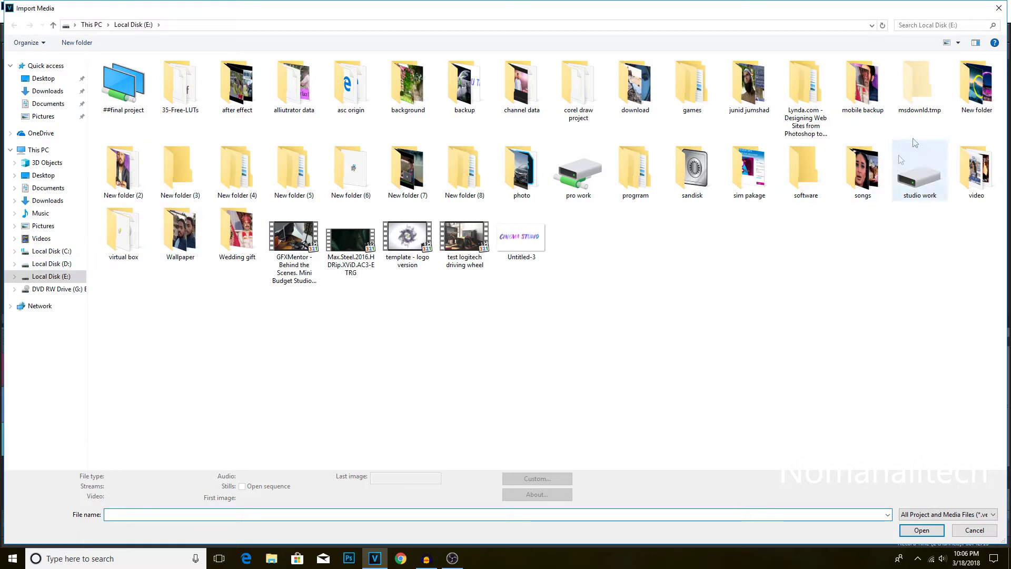
{"action": "double_click", "coordinate": [977, 85]}
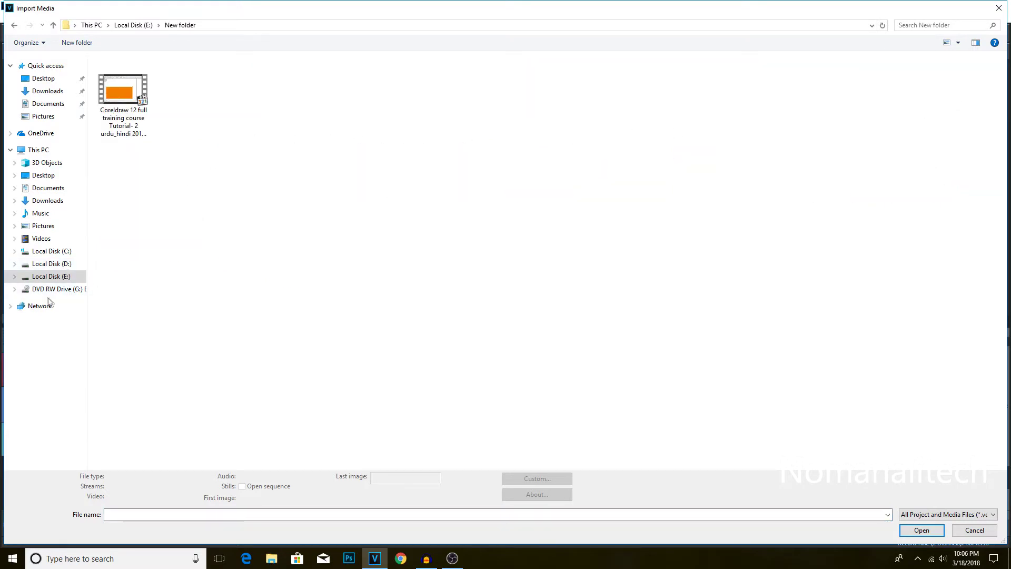
{"action": "left_click", "coordinate": [52, 263]}
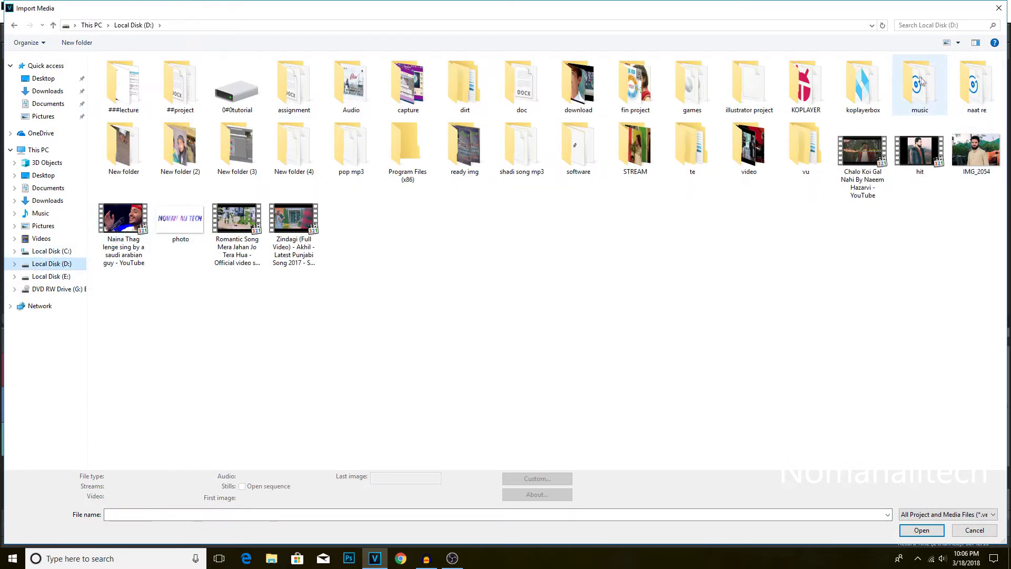
{"action": "double_click", "coordinate": [946, 87]}
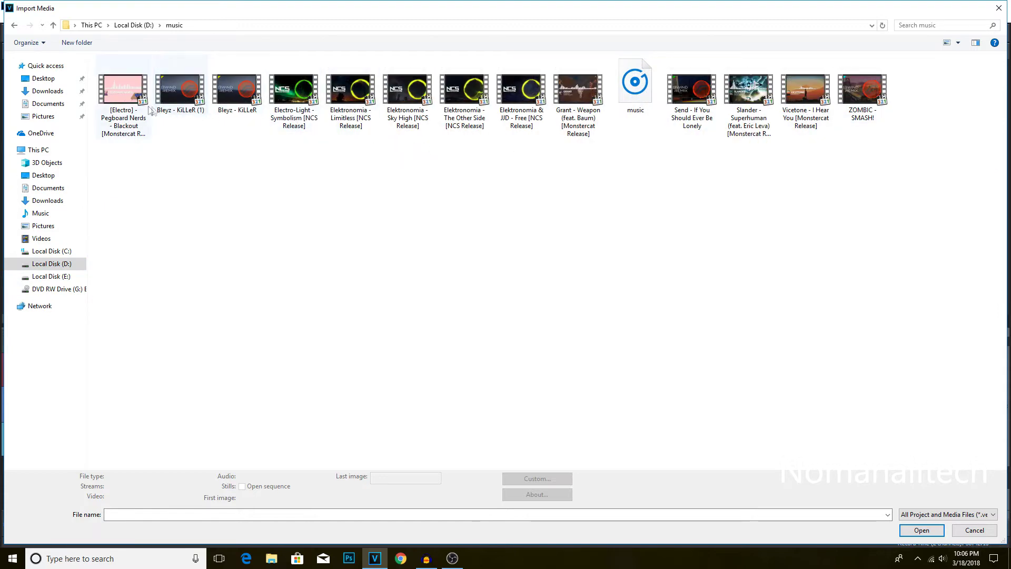
{"action": "left_click", "coordinate": [743, 94]}
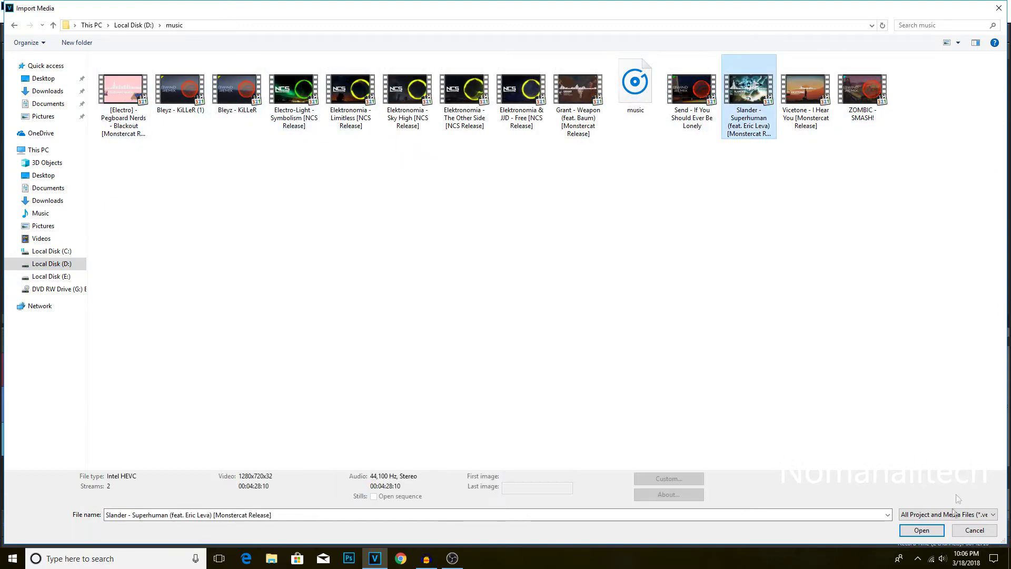
{"action": "left_click", "coordinate": [921, 530]}
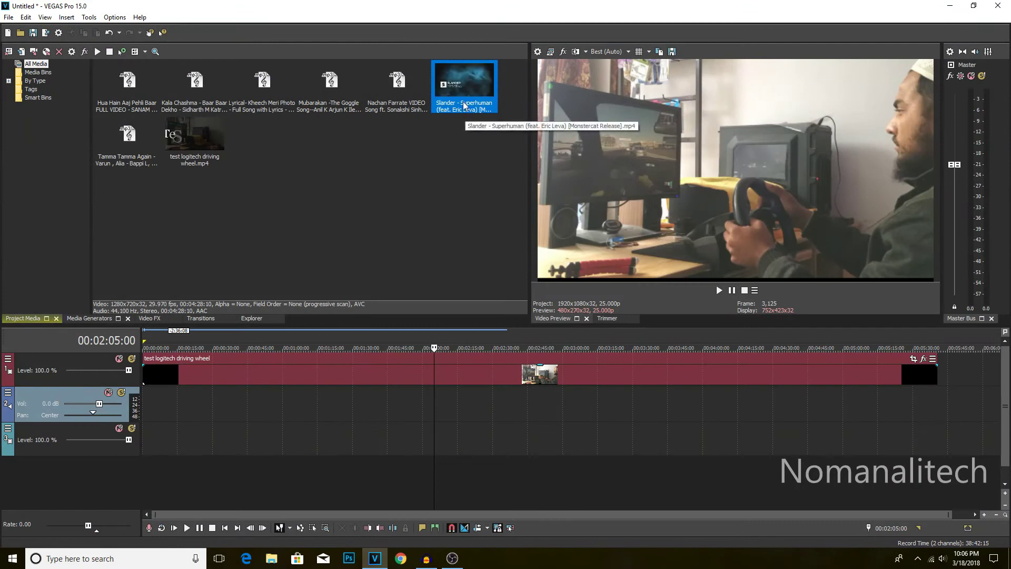
Step: Place the Slander - Superhuman media on the timeline below the existing tracks and delete its video track
{"action": "left_click_drag", "start_coordinate": [422, 255], "coordinate": [199, 428]}
{"action": "left_click", "coordinate": [104, 439]}
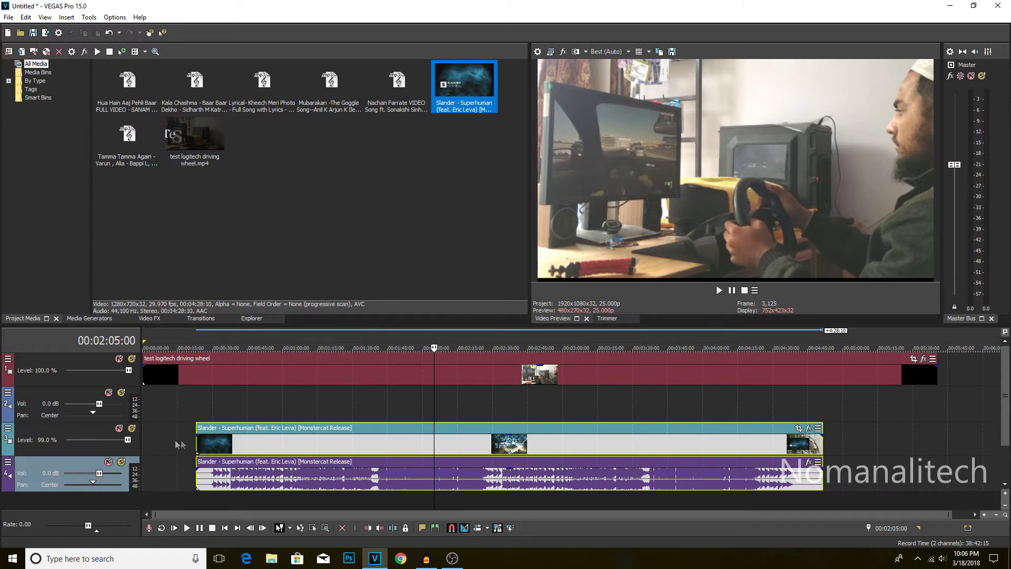
{"action": "left_click", "coordinate": [170, 446]}
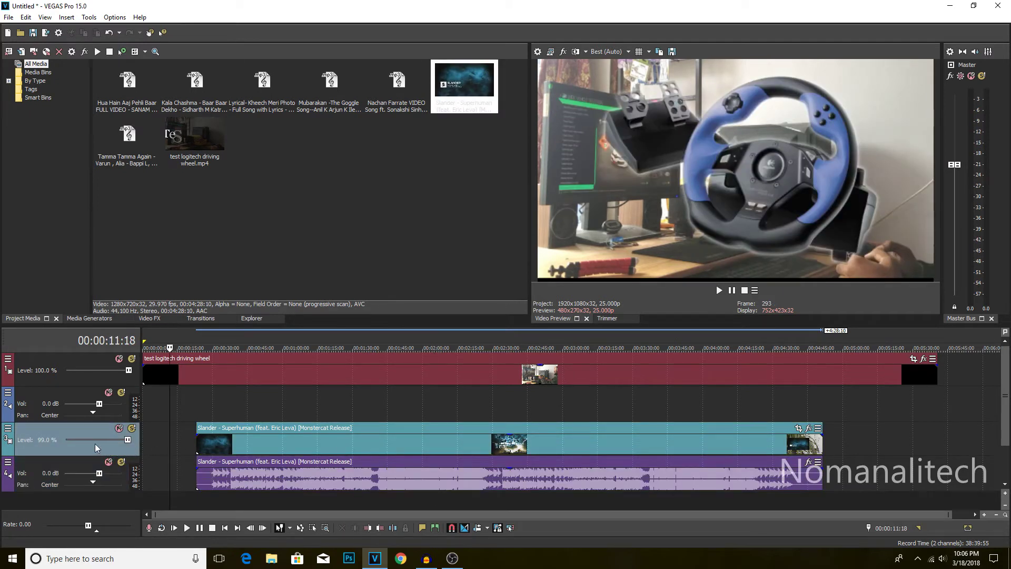
{"action": "key", "text": "Delete"}
Step: Delete the empty audio track and move the Slander song to the start of the timeline
{"action": "left_click", "coordinate": [79, 401]}
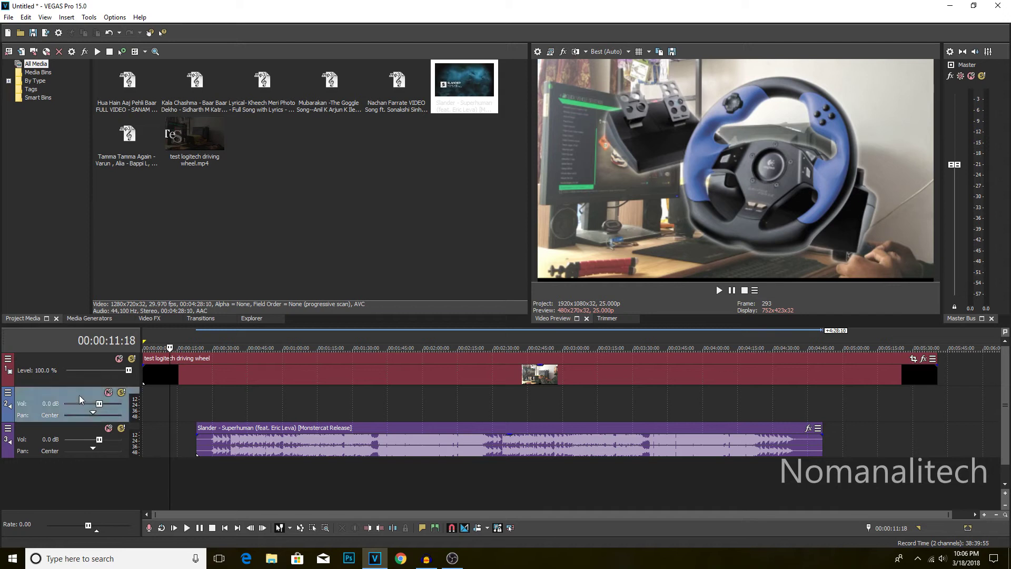
{"action": "key", "text": "Delete"}
{"action": "left_click_drag", "start_coordinate": [292, 390], "coordinate": [238, 391]}
{"action": "left_click_drag", "start_coordinate": [145, 405], "coordinate": [159, 396]}
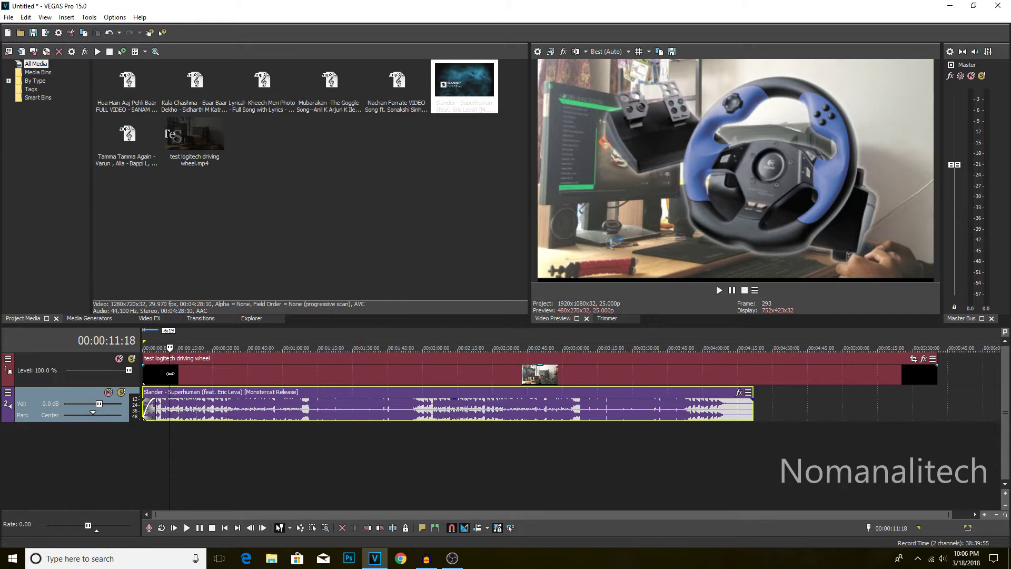
Step: Play back the opening of the driving wheel video with the new song from the project start
{"action": "key", "text": "Home"}
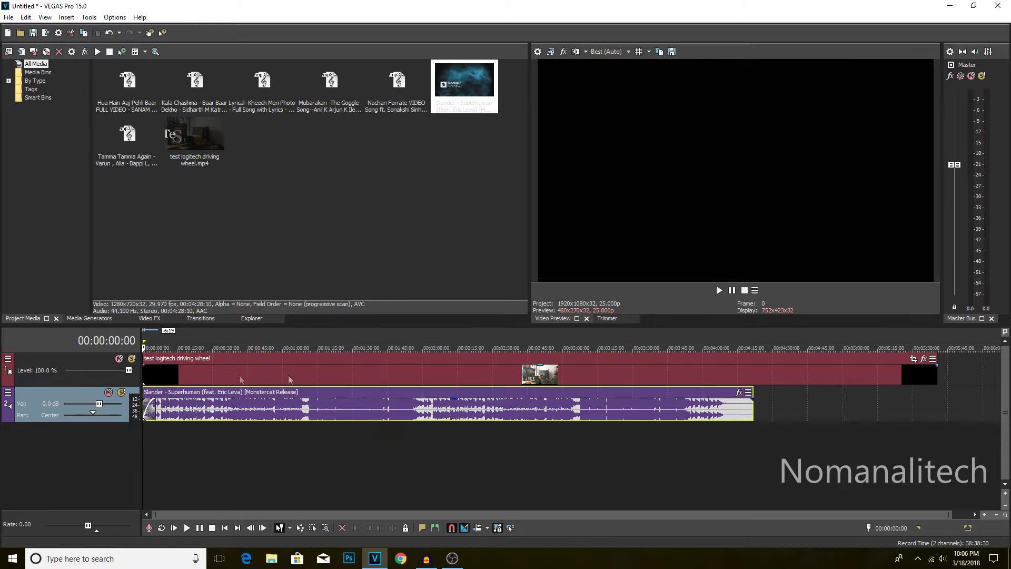
{"action": "key", "text": "space"}
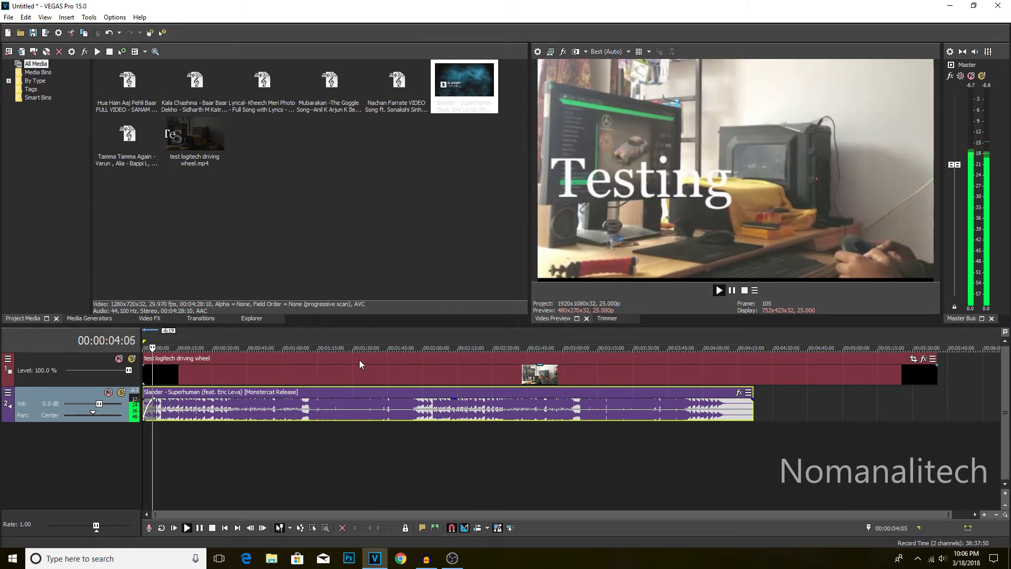
{"action": "key", "text": "space"}
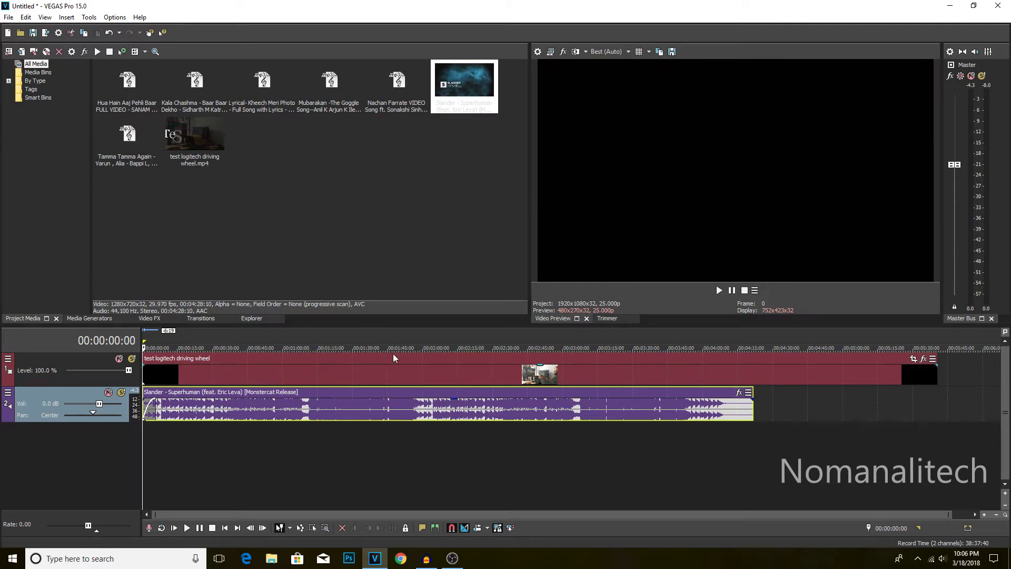
Step: Split the driving wheel video at 00:01:25:02 and move its second part away to leave a gap
{"action": "left_click", "coordinate": [380, 375]}
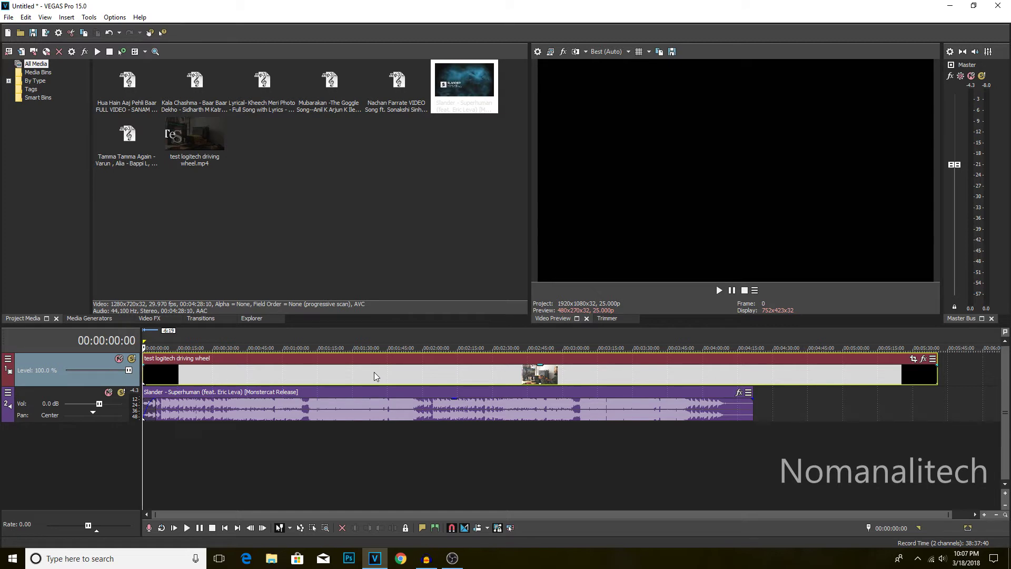
{"action": "left_click", "coordinate": [341, 371]}
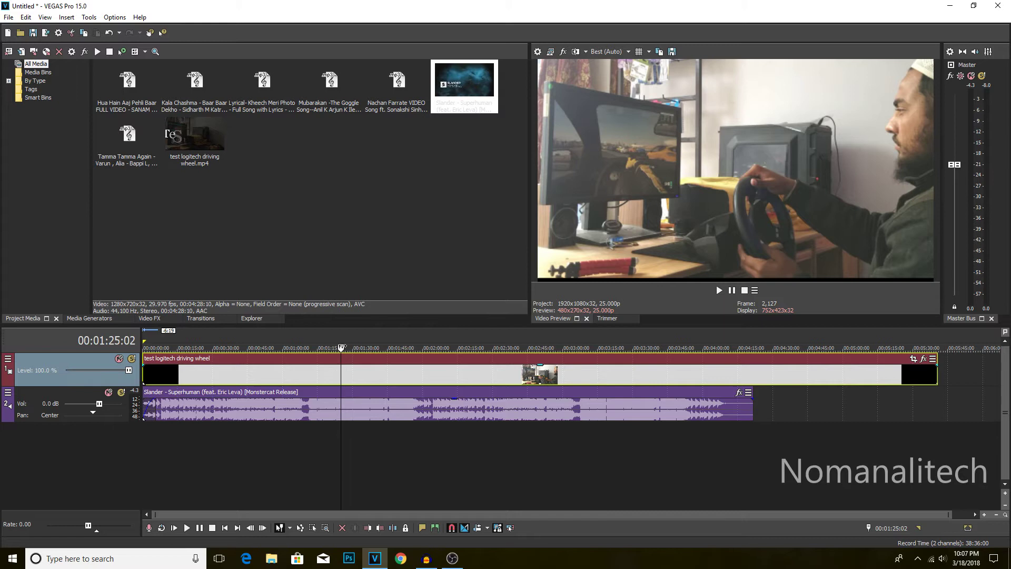
{"action": "key", "text": "s"}
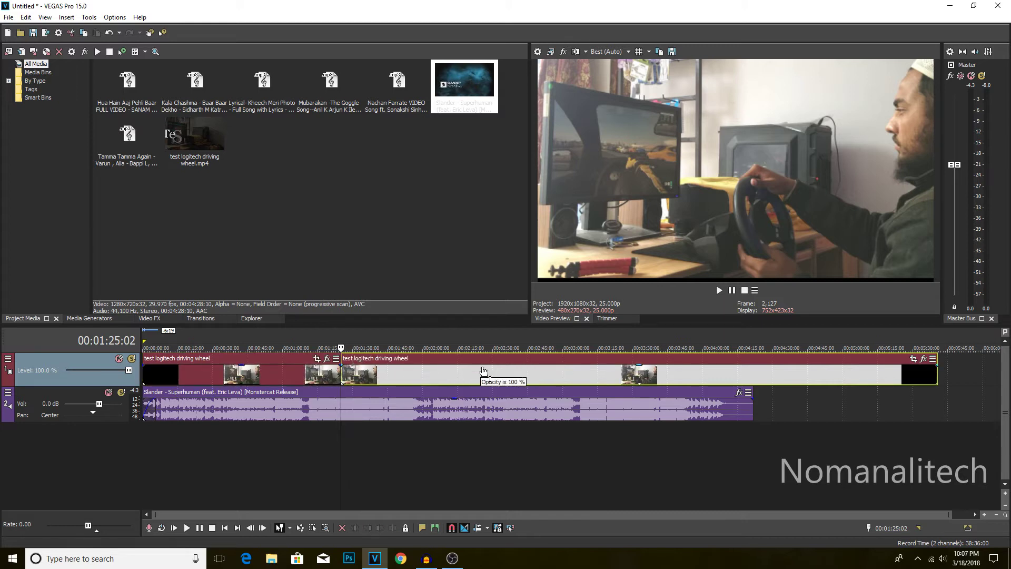
{"action": "left_click_drag", "start_coordinate": [437, 373], "coordinate": [478, 381]}
Step: Split the Slander song at 00:01:29:03 and place its second part directly after the first
{"action": "left_click", "coordinate": [352, 413]}
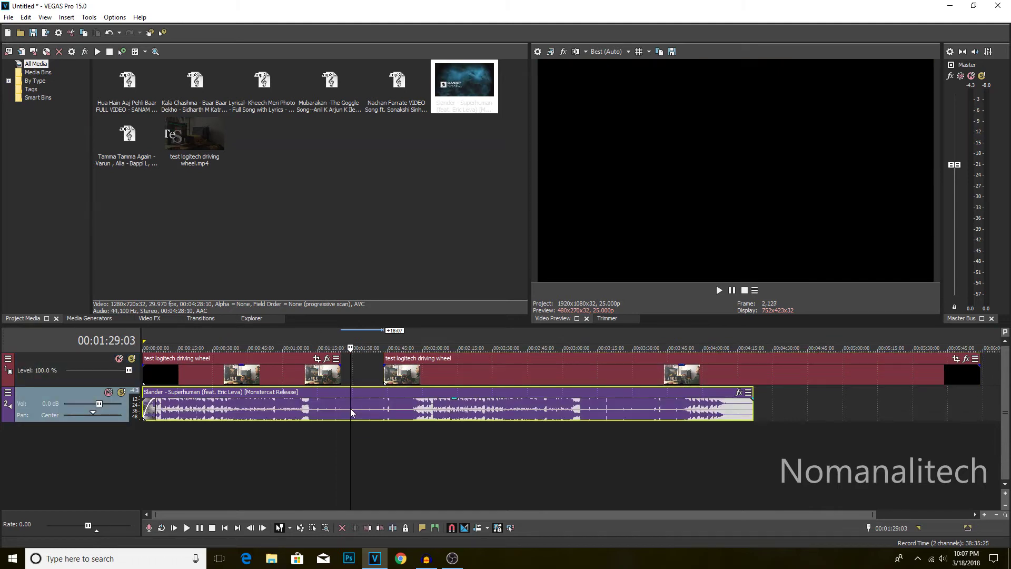
{"action": "key", "text": "s"}
{"action": "mouse_move", "coordinate": [373, 414]}
{"action": "left_mouse_down"}
{"action": "mouse_move", "coordinate": [569, 413]}
{"action": "mouse_move", "coordinate": [400, 414]}
{"action": "mouse_move", "coordinate": [399, 401]}
{"action": "mouse_move", "coordinate": [373, 403]}
{"action": "left_mouse_up"}
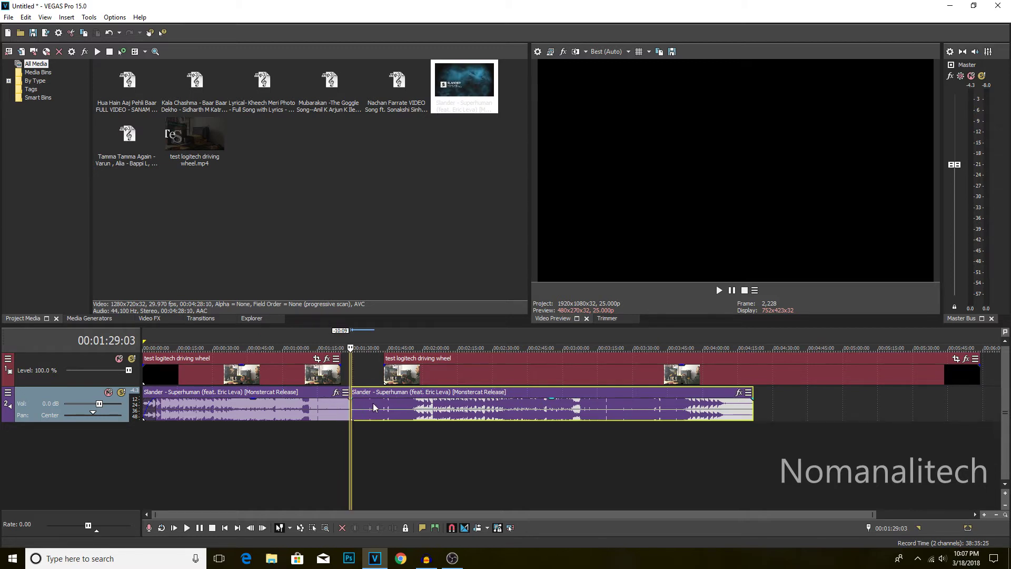
Step: Overlap the second driving wheel clip with the end of the first and play back the crossfade
{"action": "left_click", "coordinate": [406, 374]}
{"action": "left_click_drag", "start_coordinate": [406, 374], "coordinate": [355, 379]}
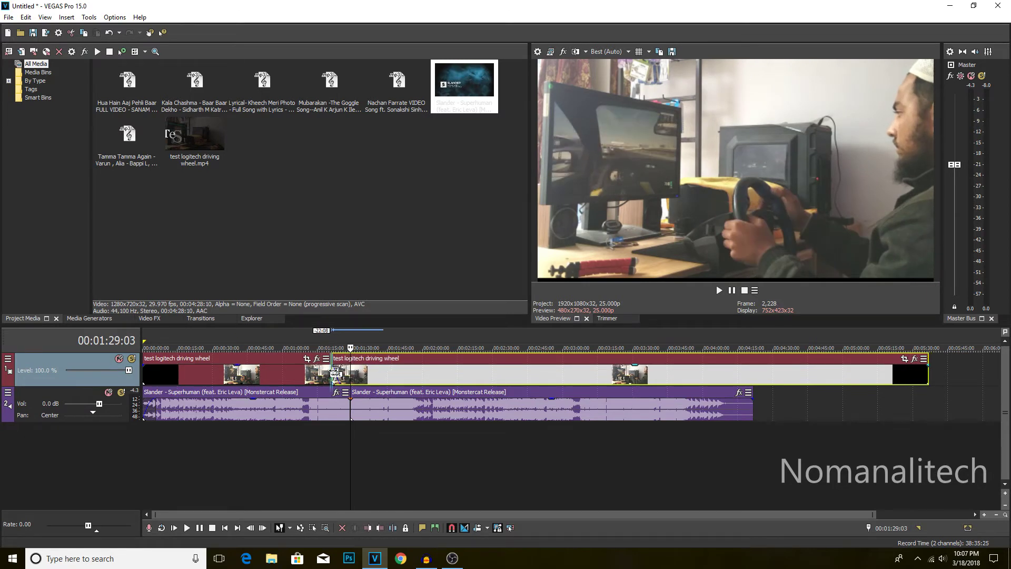
{"action": "left_click", "coordinate": [335, 373]}
{"action": "key", "text": "space"}
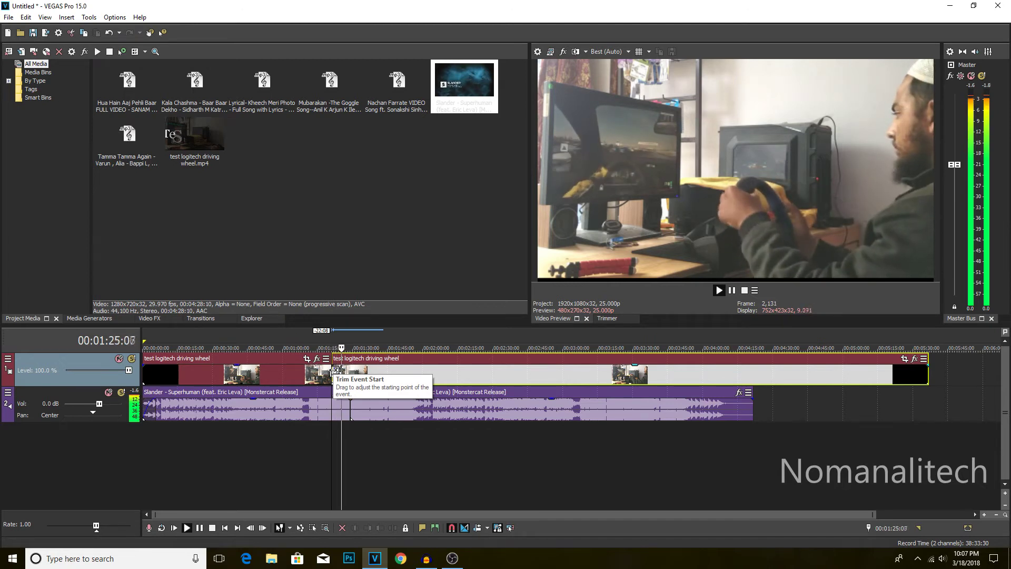
{"action": "key", "text": "space"}
{"action": "key", "text": "space"}
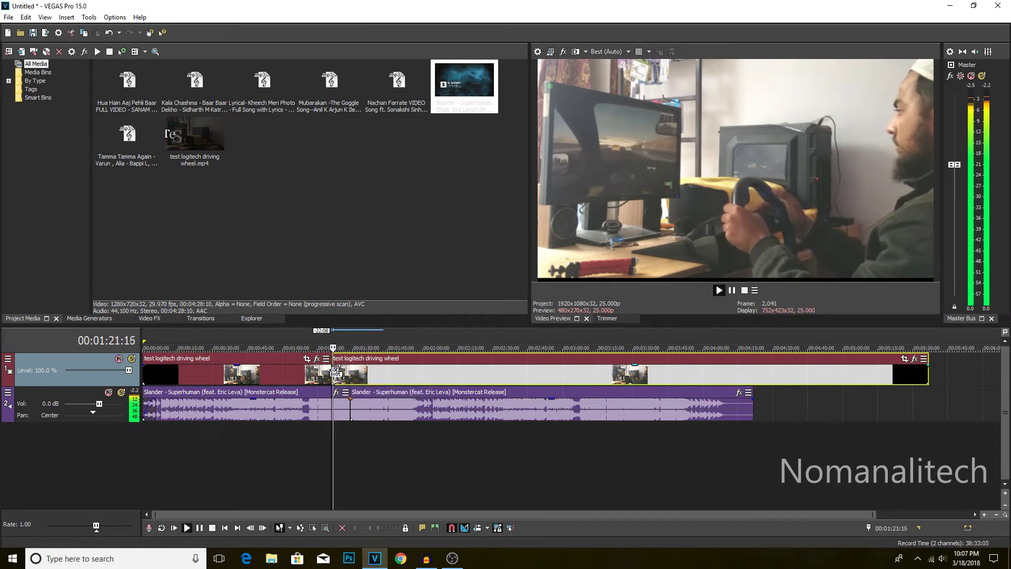
{"action": "key", "text": "space"}
Step: Trim the start of the second driving wheel clip, overlapping it with the first, and preview the join
{"action": "left_click_drag", "start_coordinate": [382, 375], "coordinate": [354, 375]}
{"action": "key", "text": "space"}
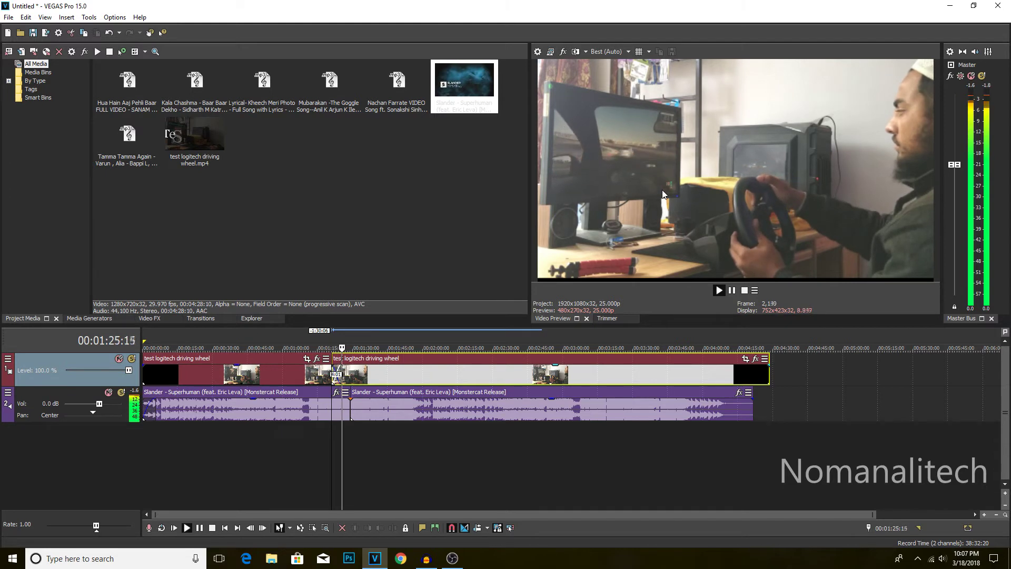
{"action": "key", "text": "space"}
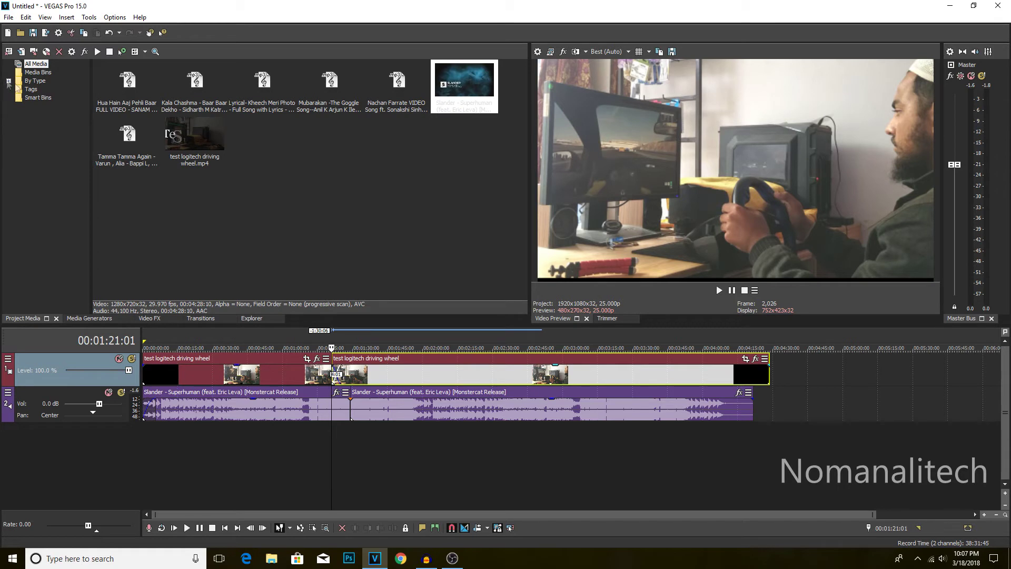
Step: Apply the 3D Blinds Left to Right transition to the overlap of the driving wheel clips with direction Top to Bottom
{"action": "left_click", "coordinate": [201, 319]}
{"action": "left_click_drag", "start_coordinate": [336, 375], "coordinate": [335, 377]}
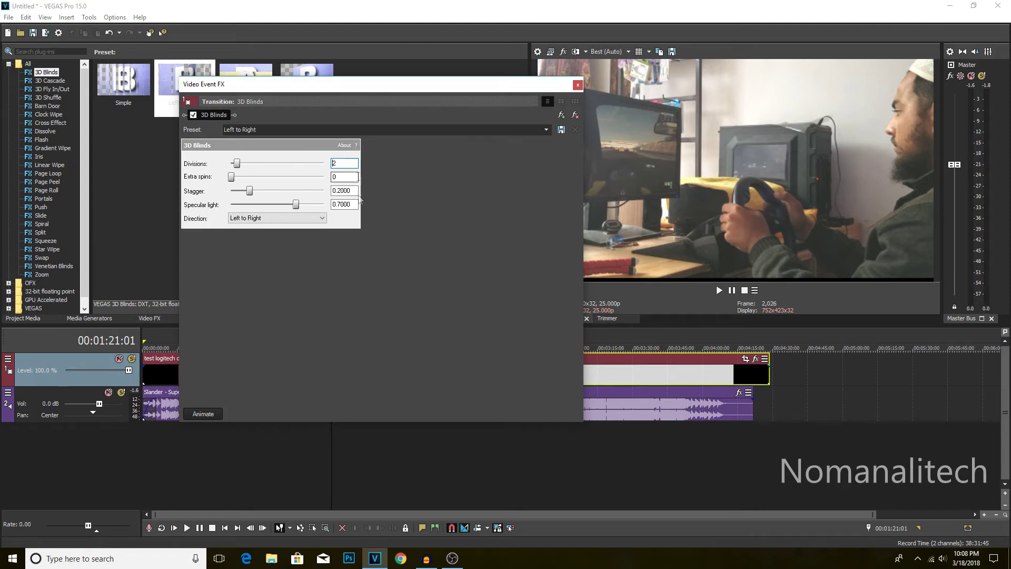
{"action": "left_click", "coordinate": [285, 218]}
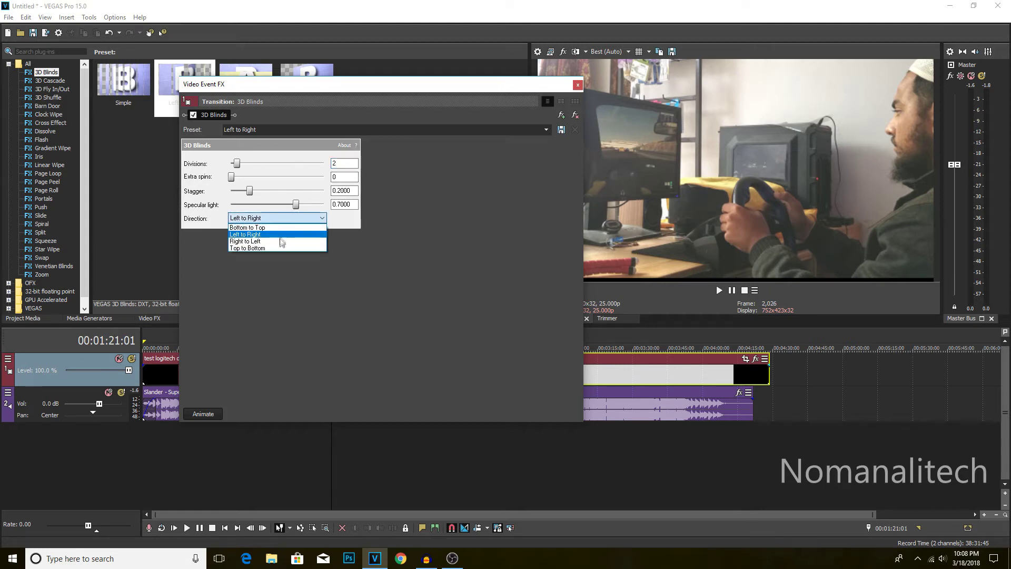
{"action": "left_click", "coordinate": [282, 248]}
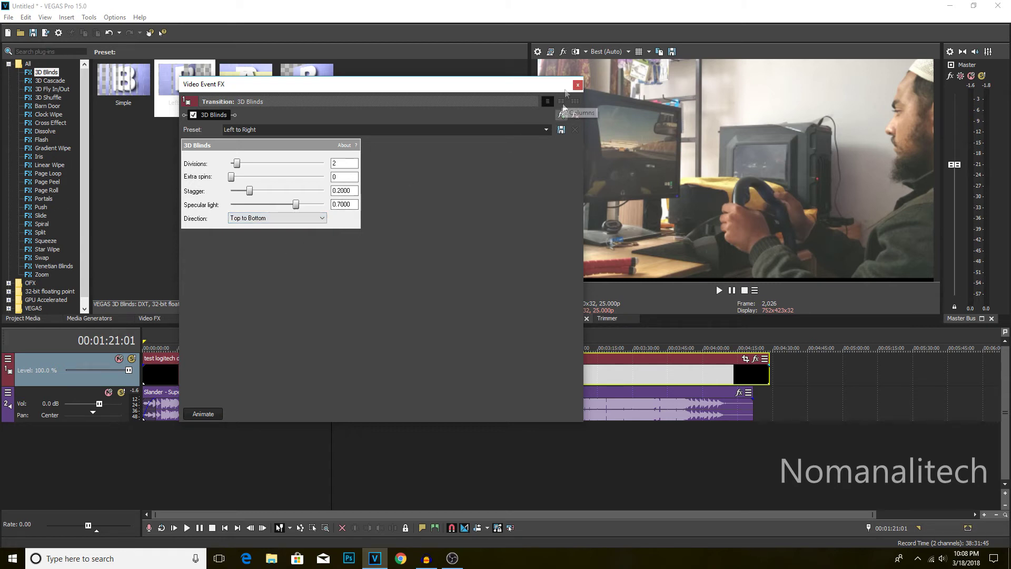
{"action": "left_click", "coordinate": [578, 85]}
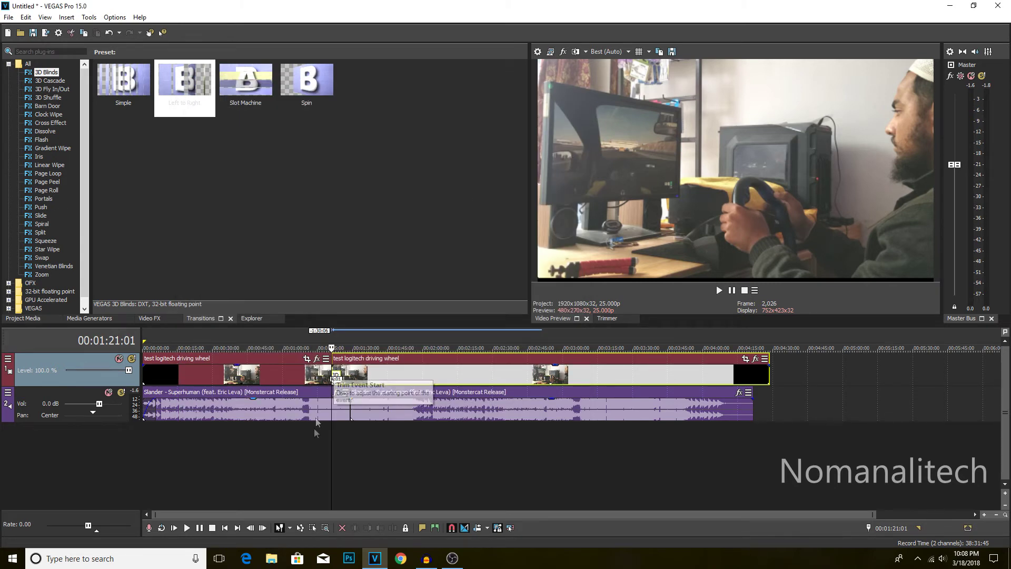
Step: Preview the 3D Blinds transition and widen the overlap between the two driving wheel clips
{"action": "key", "text": "space"}
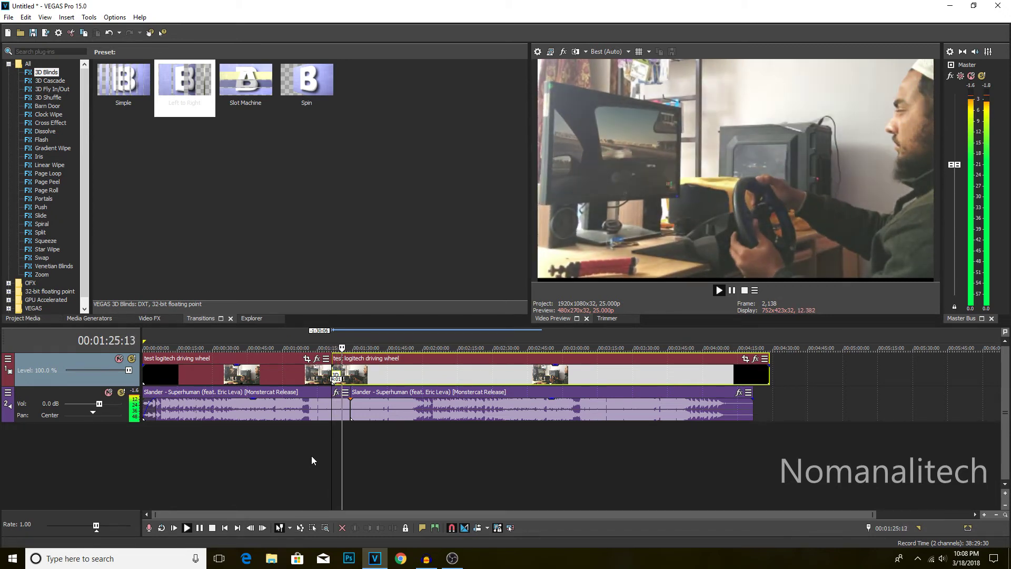
{"action": "key", "text": "space"}
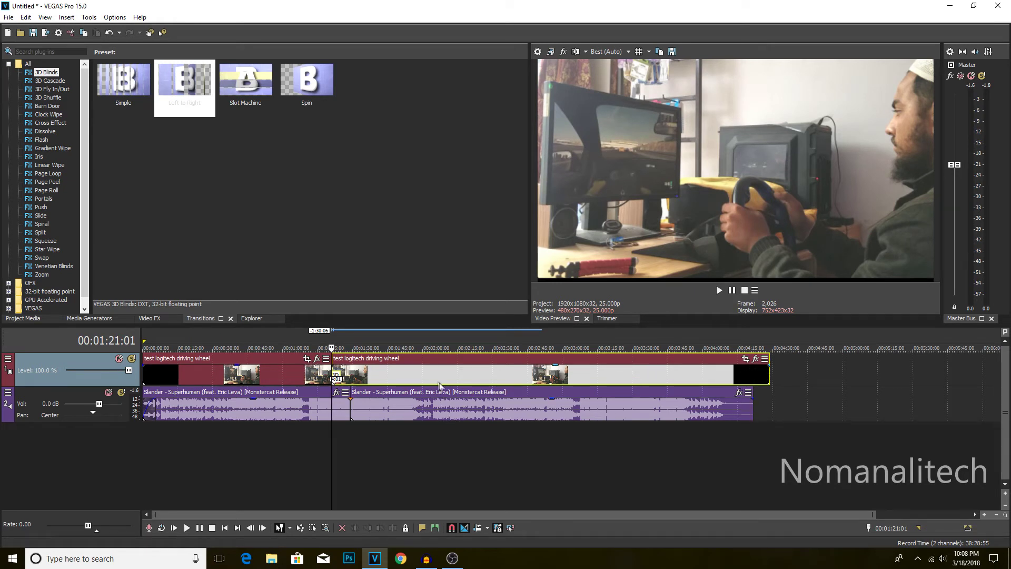
{"action": "left_click_drag", "start_coordinate": [390, 371], "coordinate": [367, 381]}
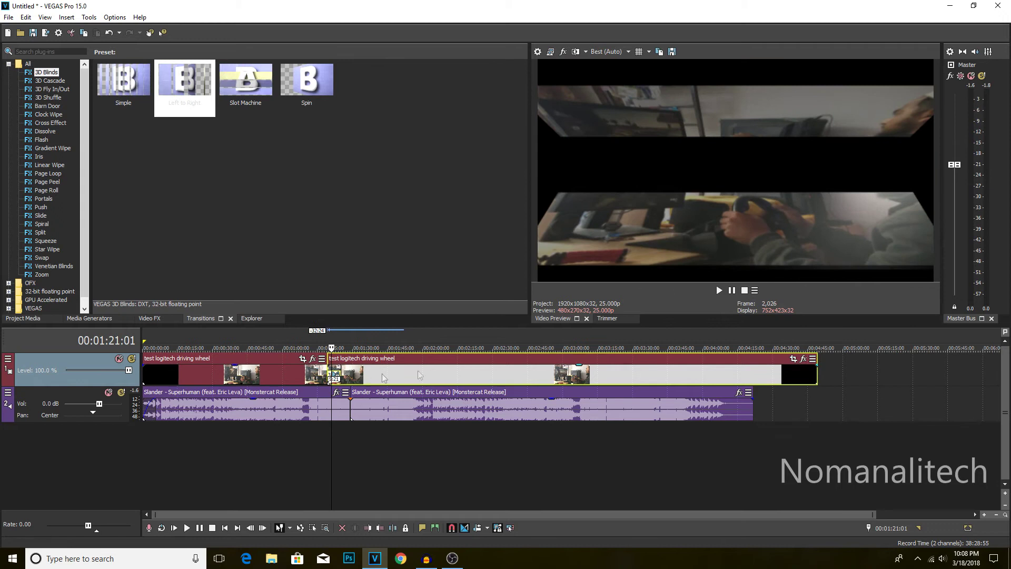
{"action": "left_click", "coordinate": [559, 483]}
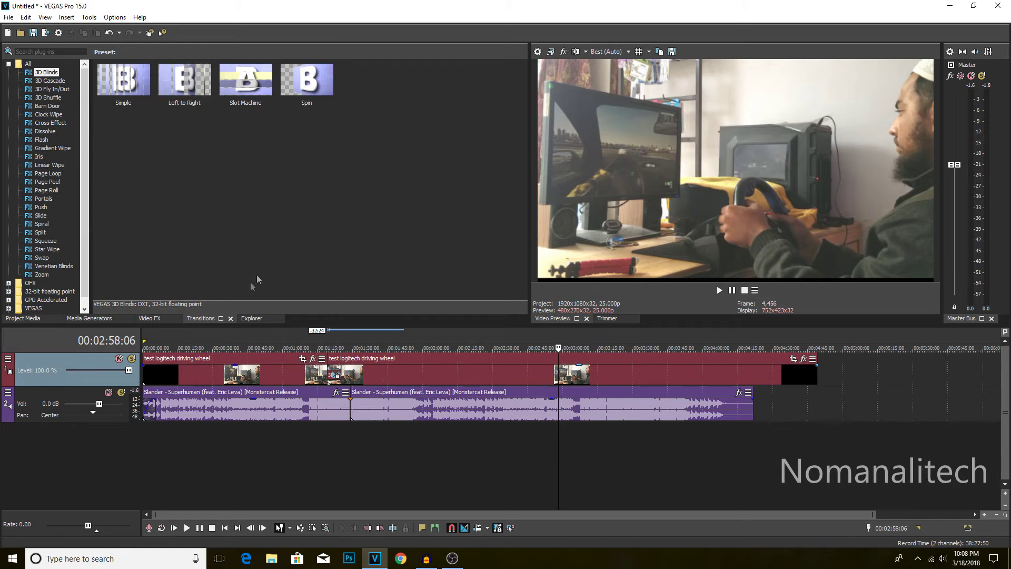
Step: Play back the edited timeline from the beginning and collapse the All group of transitions
{"action": "left_click", "coordinate": [145, 377]}
{"action": "key", "text": "space"}
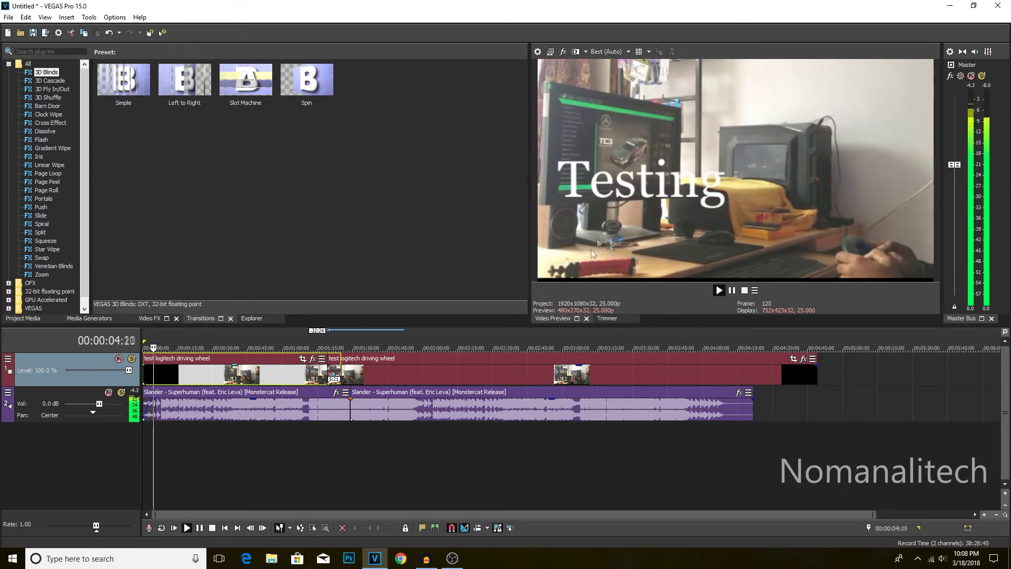
{"action": "key", "text": "space"}
{"action": "left_click", "coordinate": [209, 378]}
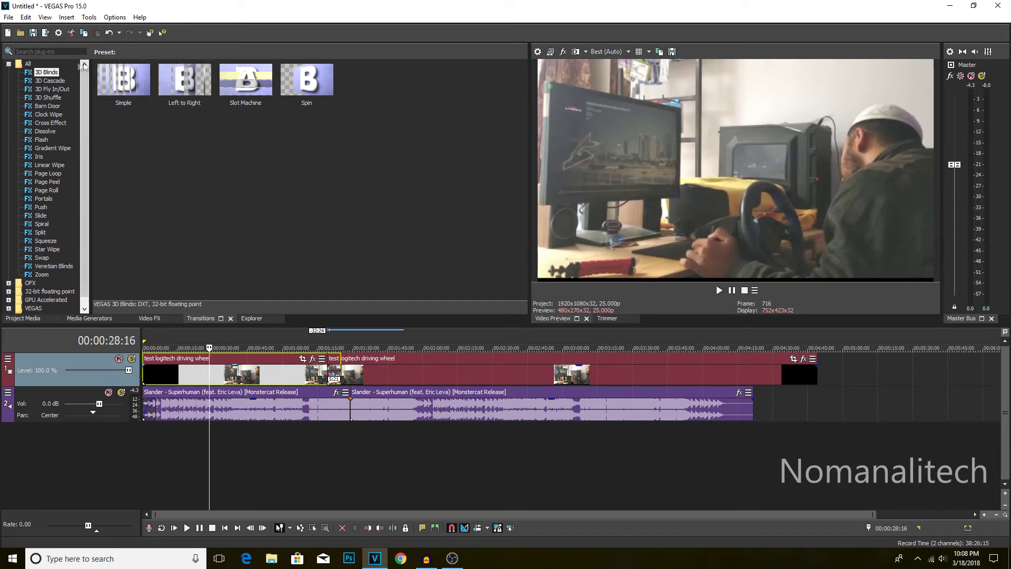
{"action": "left_click", "coordinate": [8, 64]}
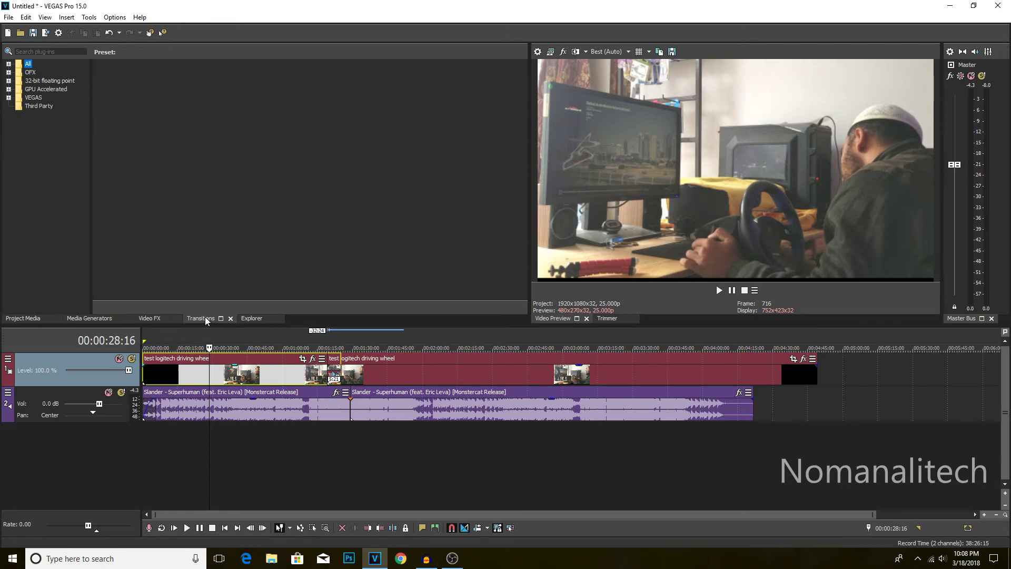
Step: Add the Scroll preset of the Titles & Text generator as an event on a new track below the music, near the timeline's start
{"action": "left_click", "coordinate": [154, 319]}
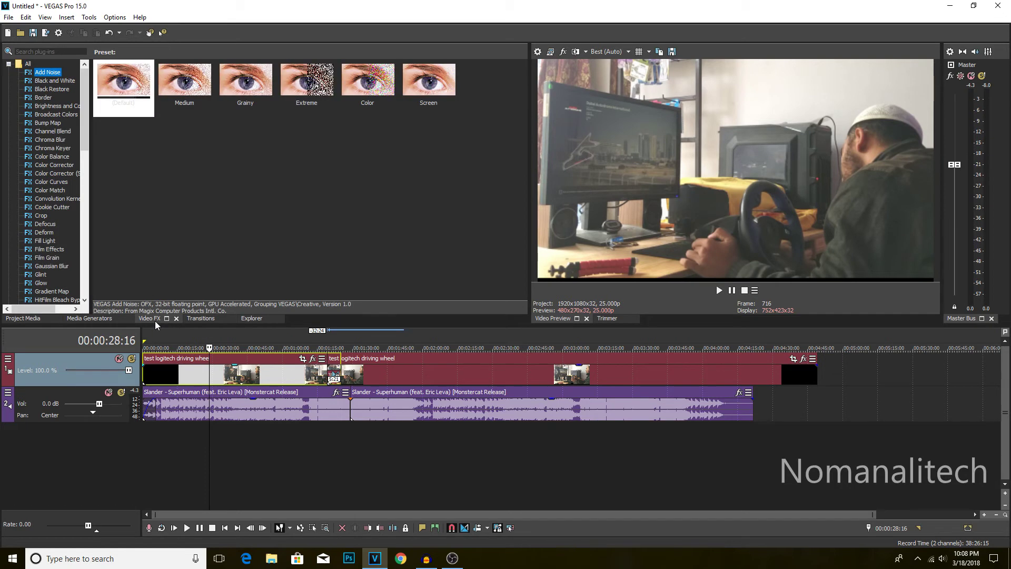
{"action": "left_click", "coordinate": [92, 318]}
{"action": "left_click", "coordinate": [57, 140]}
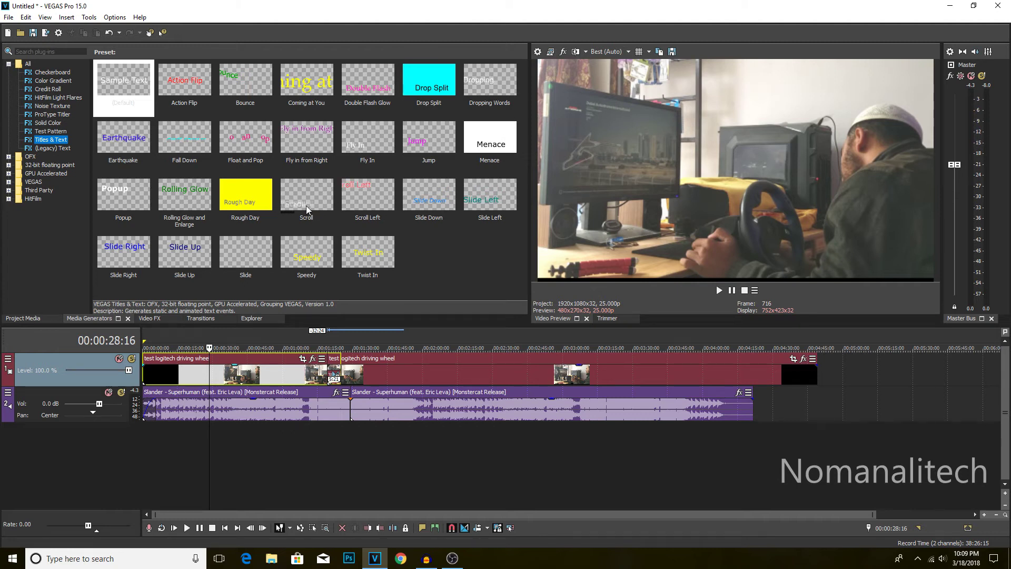
{"action": "left_click_drag", "start_coordinate": [302, 210], "coordinate": [302, 192]}
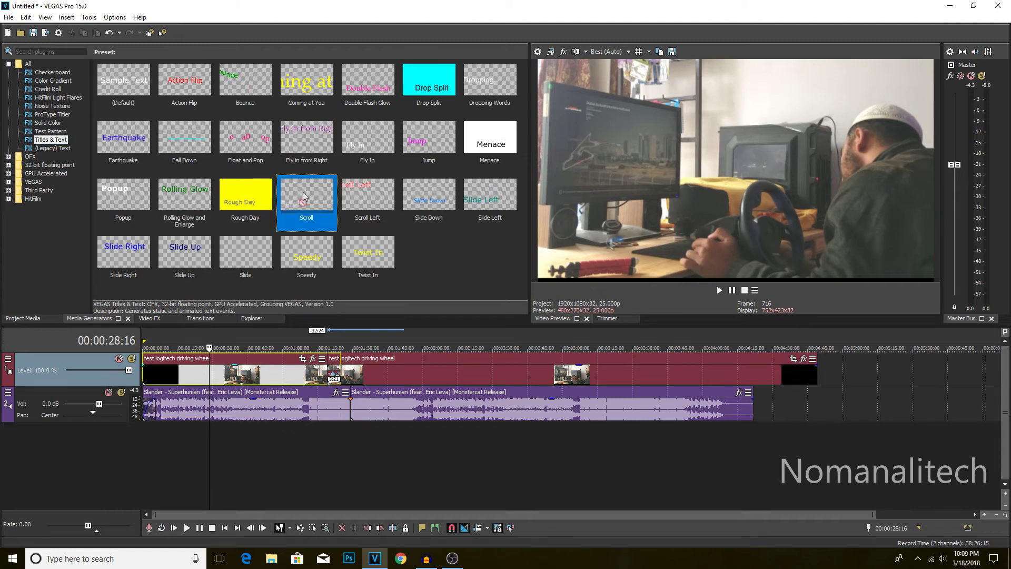
{"action": "left_click_drag", "start_coordinate": [303, 327], "coordinate": [152, 471]}
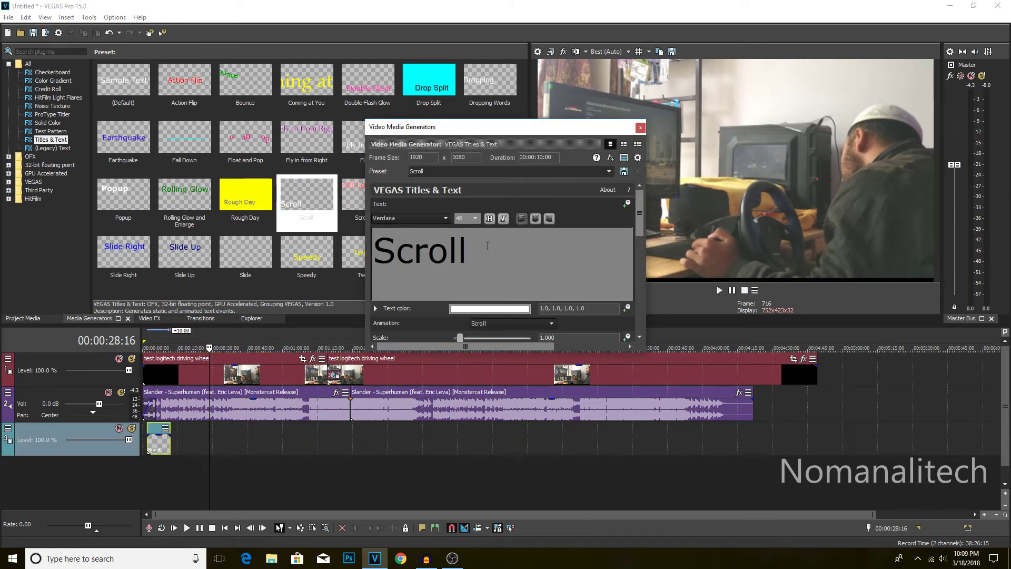
Step: Replace the title's sample text with "adding text to our video"
{"action": "left_click_drag", "start_coordinate": [461, 241], "coordinate": [355, 257]}
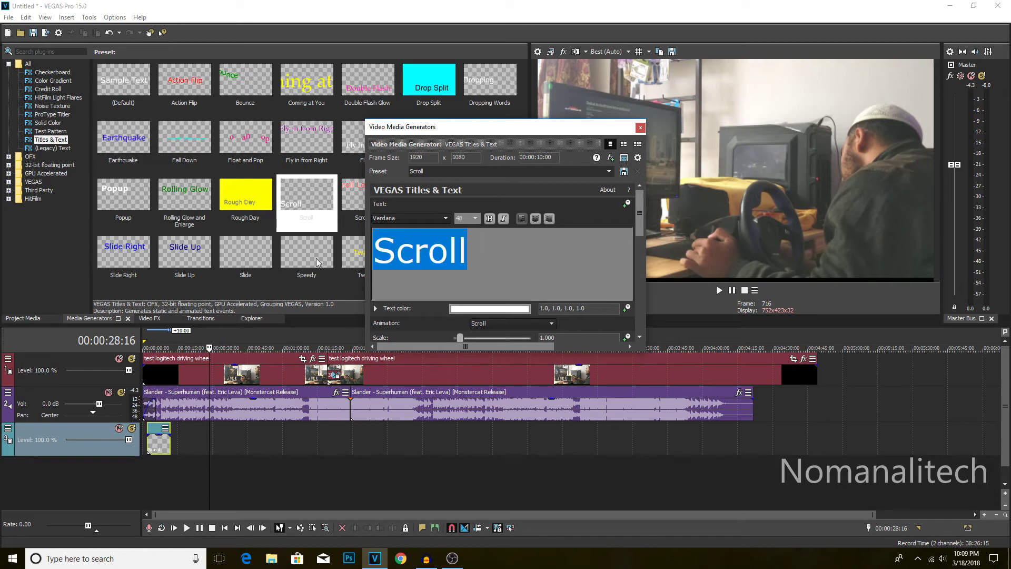
{"action": "key", "text": "Delete"}
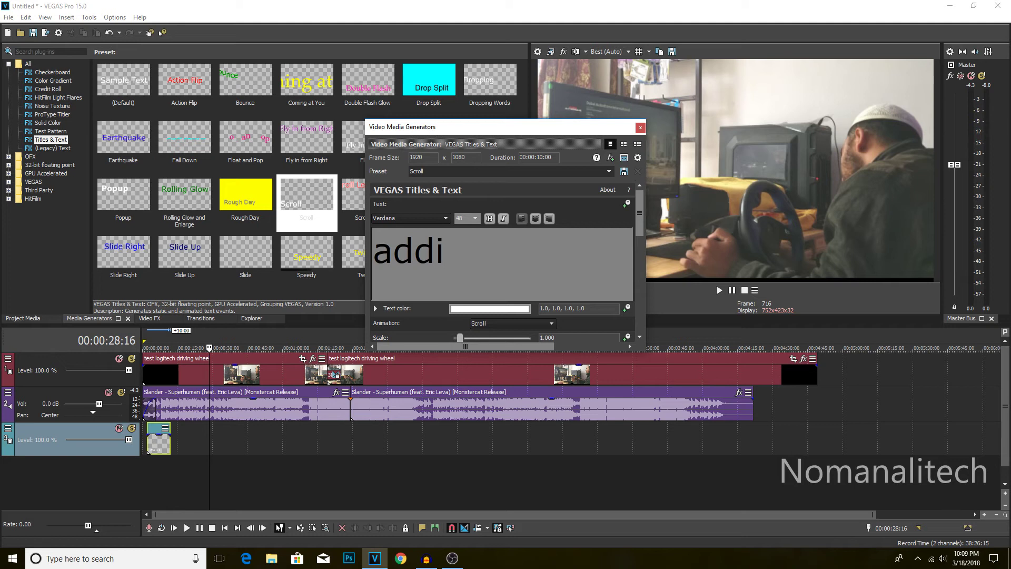
{"action": "type", "text": "adding text"}
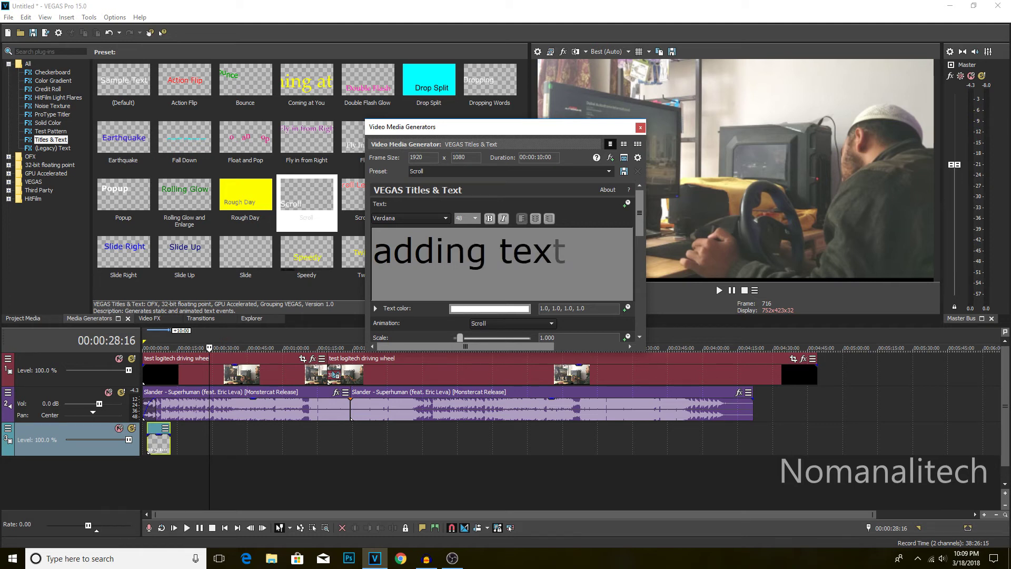
{"action": "type", "text": " to ou"}
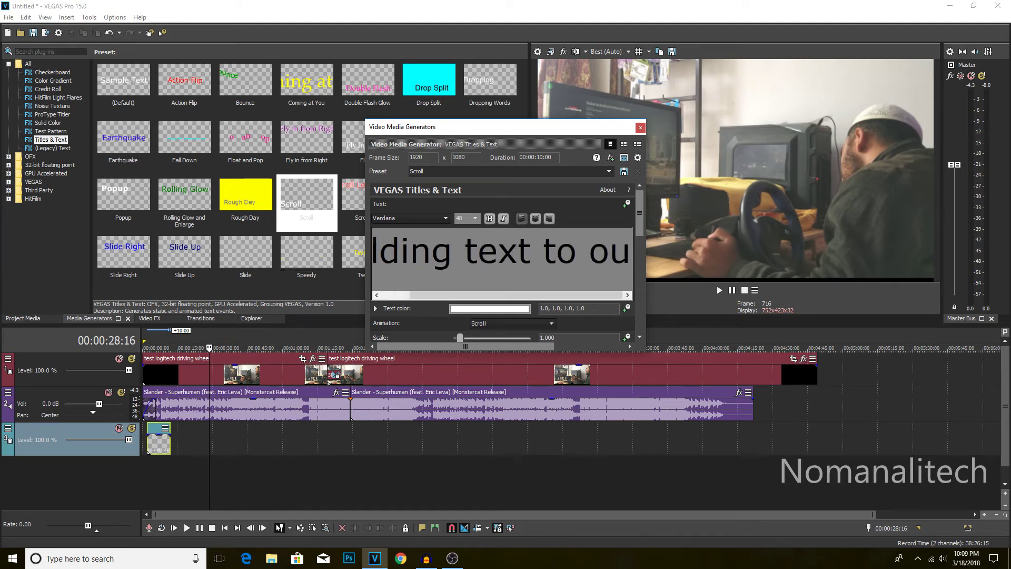
{"action": "type", "text": "r video"}
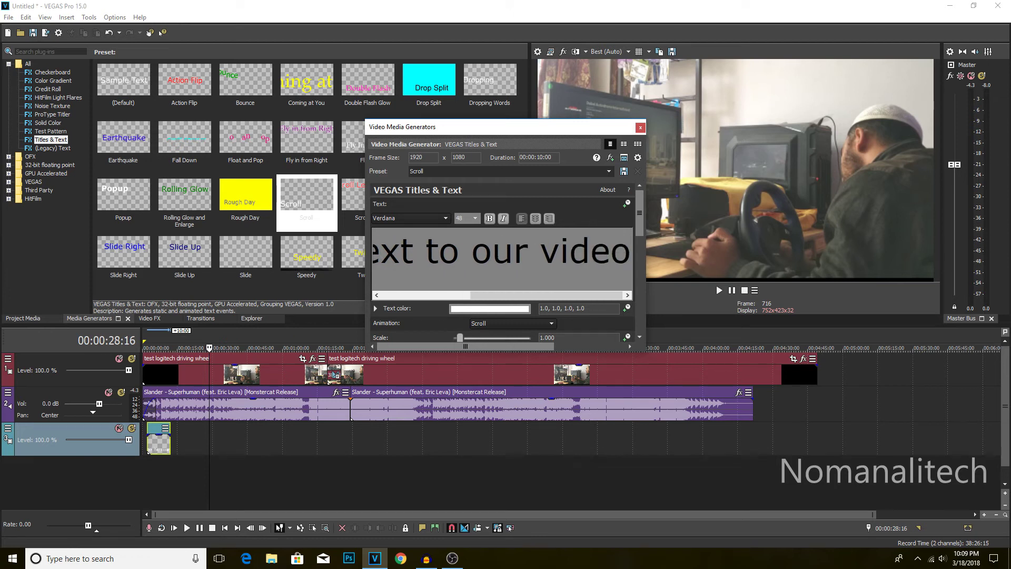
Step: Set the title's text color to magenta with RGBA values 1.0, 0.04, 0.93, 1.0
{"action": "left_click", "coordinate": [508, 310]}
{"action": "left_click", "coordinate": [454, 350]}
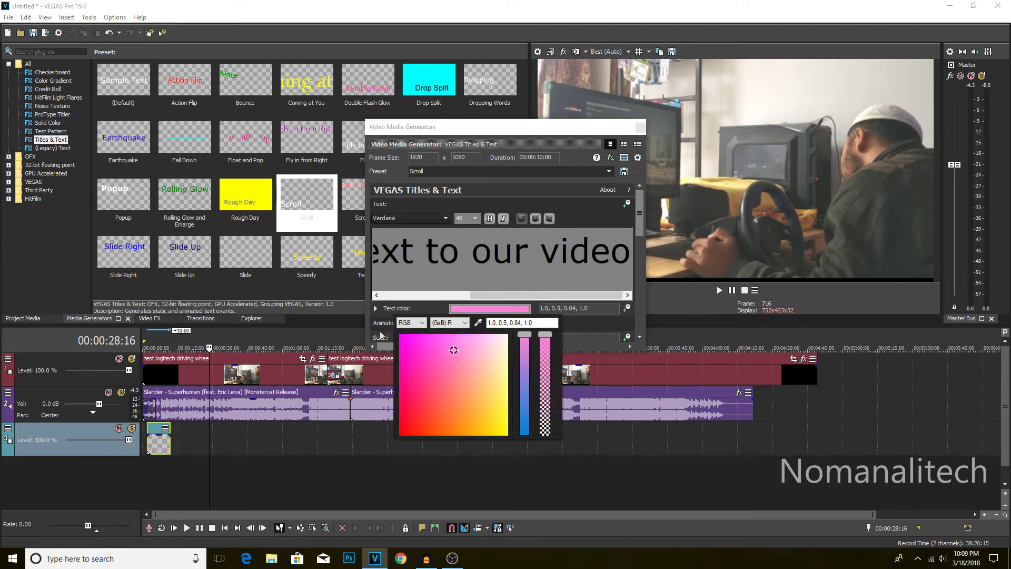
{"action": "left_click", "coordinate": [405, 343]}
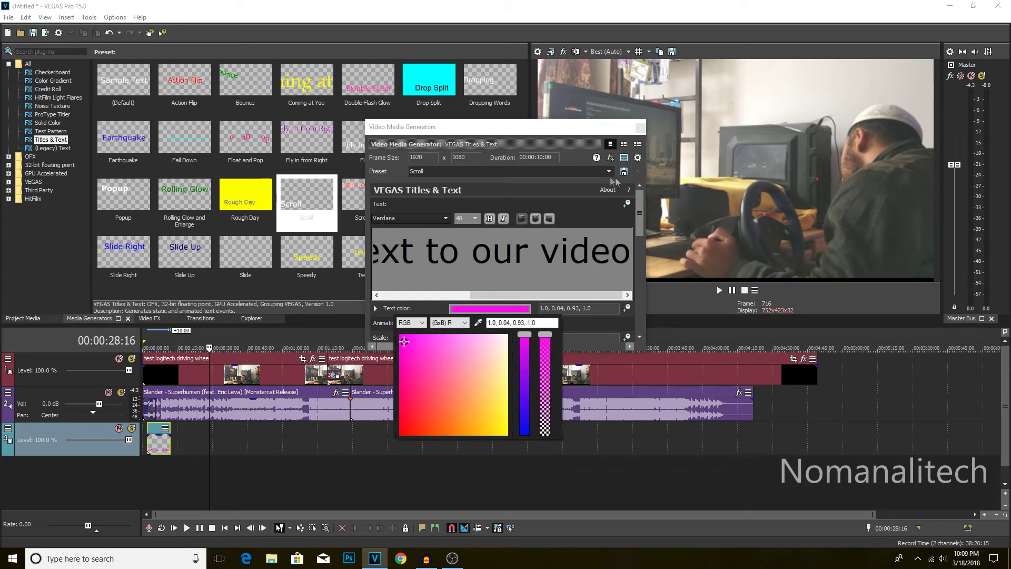
{"action": "left_click", "coordinate": [585, 160]}
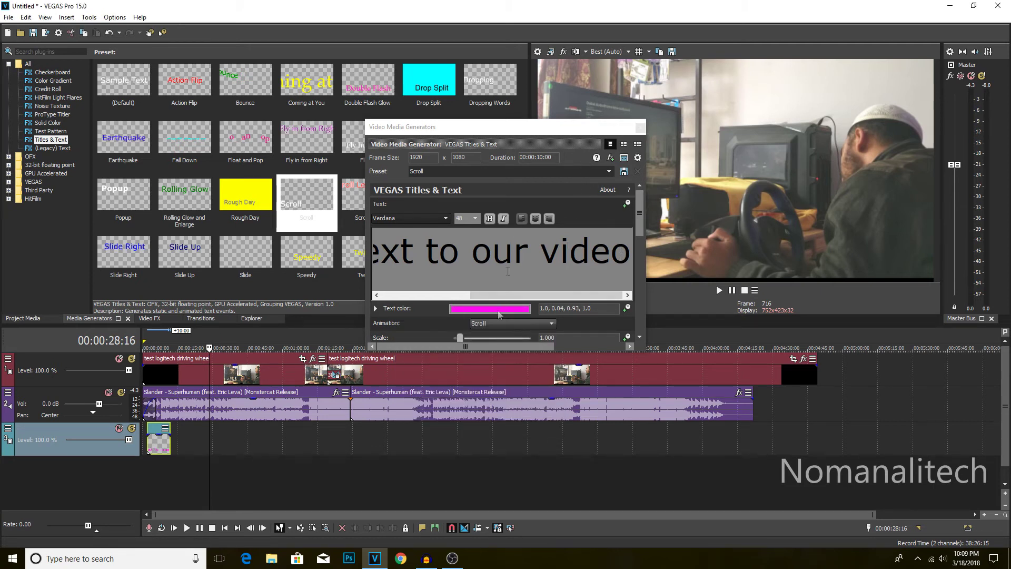
Step: Put the playhead over the title event at about 7 seconds, set the title's scale to 0.908 and close its settings
{"action": "left_click_drag", "start_coordinate": [532, 132], "coordinate": [469, 74]}
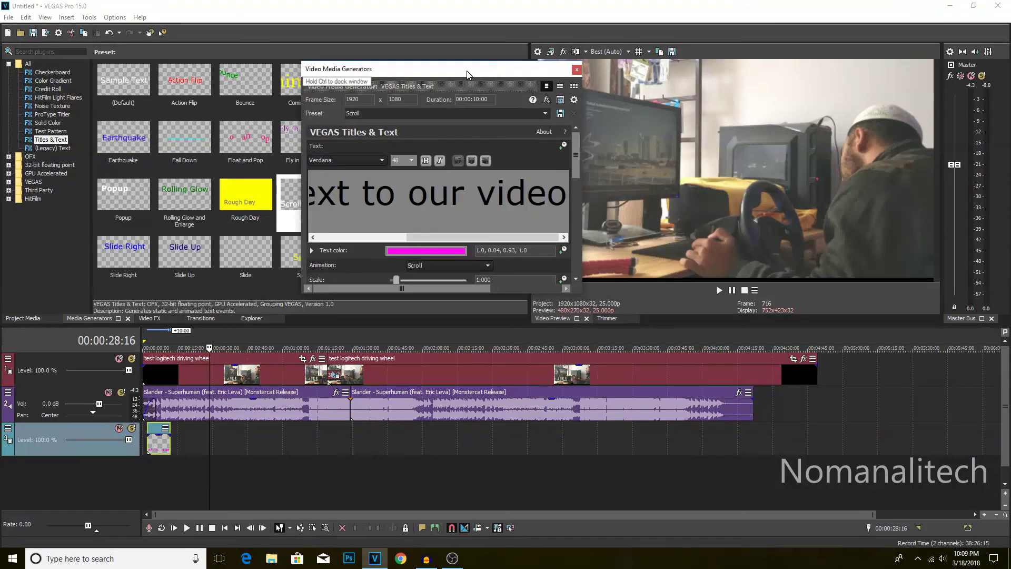
{"action": "left_click_drag", "start_coordinate": [208, 470], "coordinate": [160, 467]}
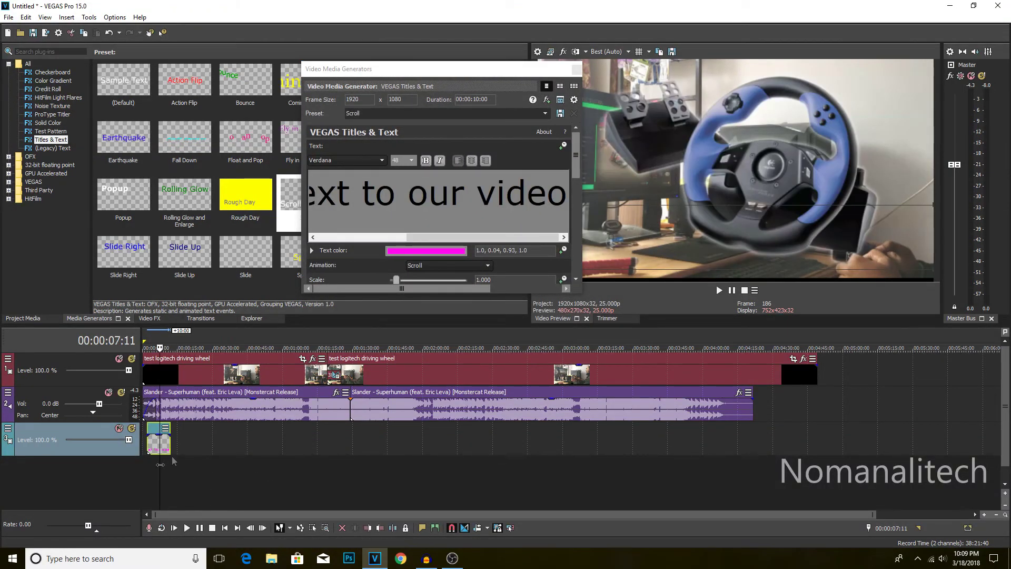
{"action": "mouse_move", "coordinate": [396, 279]}
{"action": "left_mouse_down"}
{"action": "mouse_move", "coordinate": [438, 284]}
{"action": "mouse_move", "coordinate": [383, 286]}
{"action": "mouse_move", "coordinate": [397, 290]}
{"action": "left_mouse_up"}
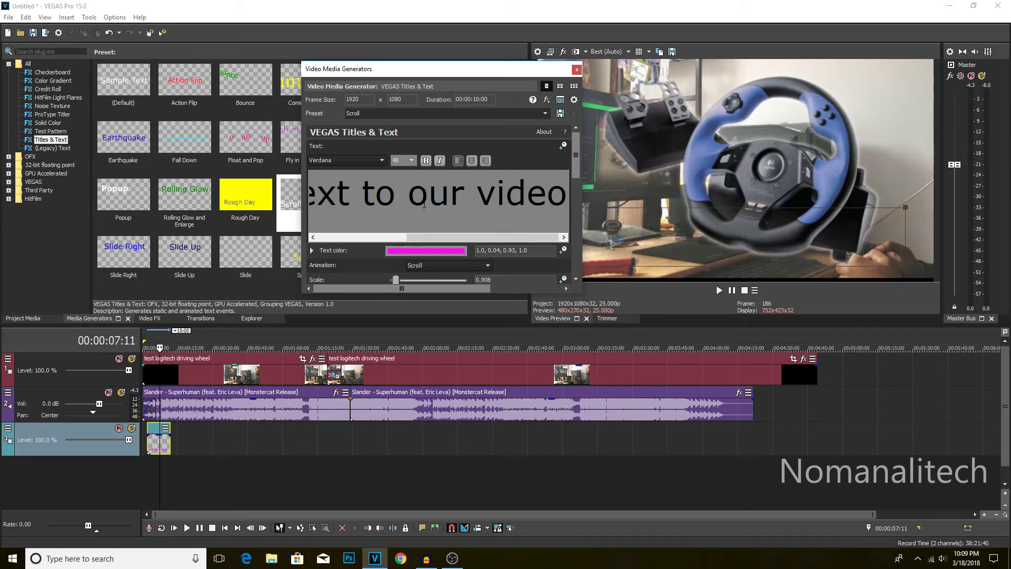
{"action": "left_click", "coordinate": [577, 70]}
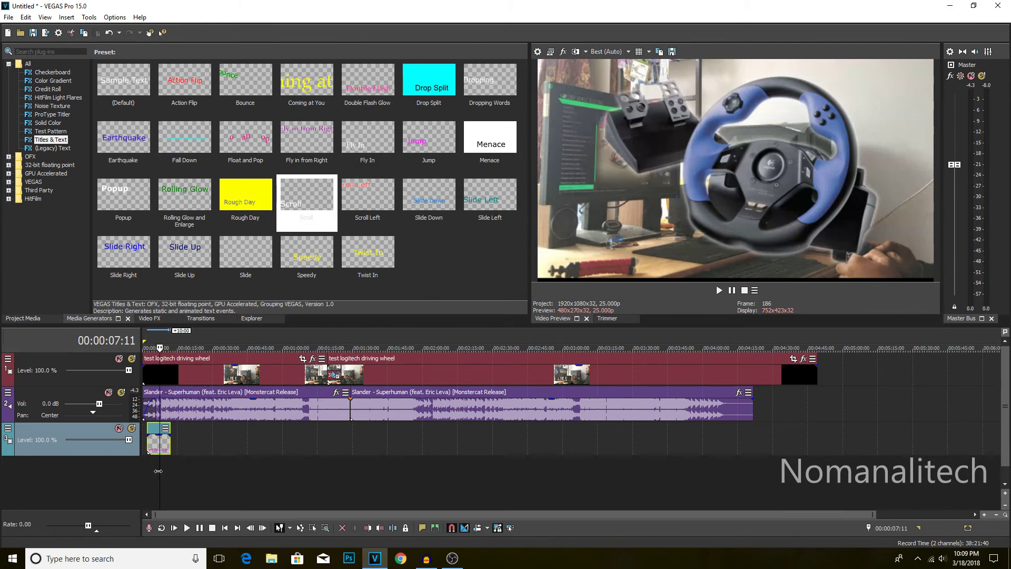
Step: Stretch the title event to about the length of the music and move it to the start of the timeline
{"action": "left_click_drag", "start_coordinate": [158, 471], "coordinate": [117, 471]}
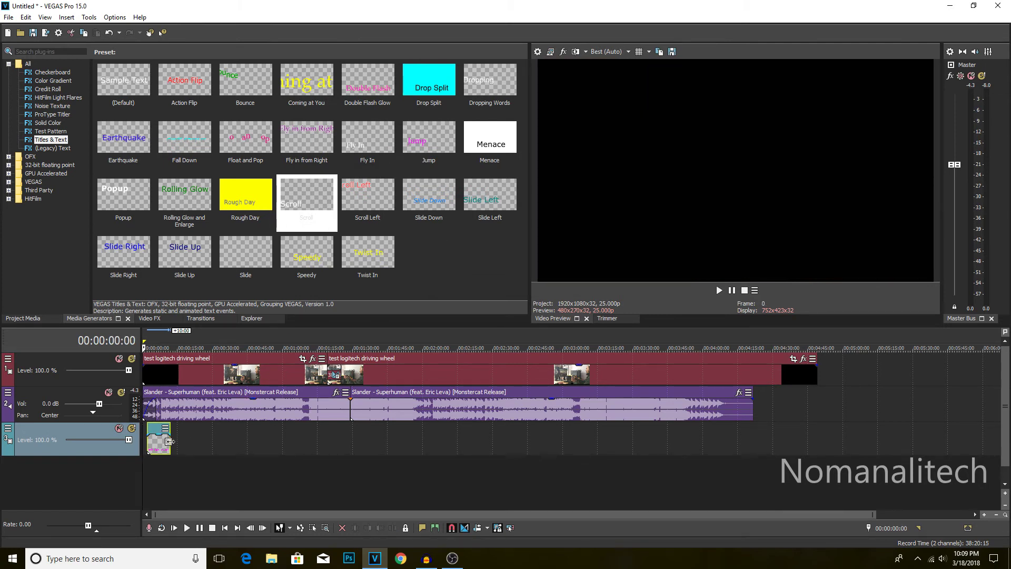
{"action": "left_click_drag", "start_coordinate": [170, 442], "coordinate": [754, 443]}
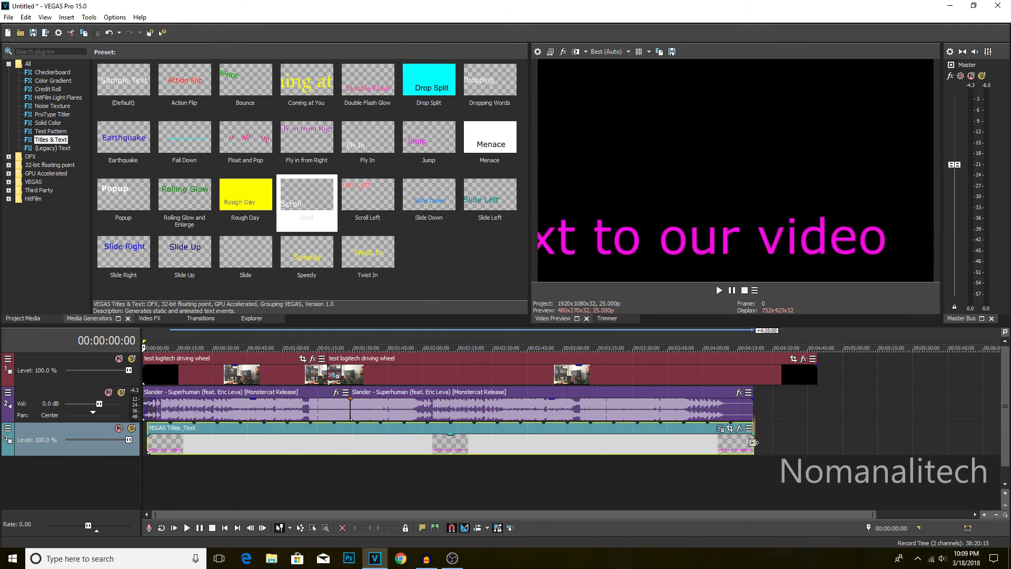
{"action": "left_click_drag", "start_coordinate": [624, 455], "coordinate": [598, 446]}
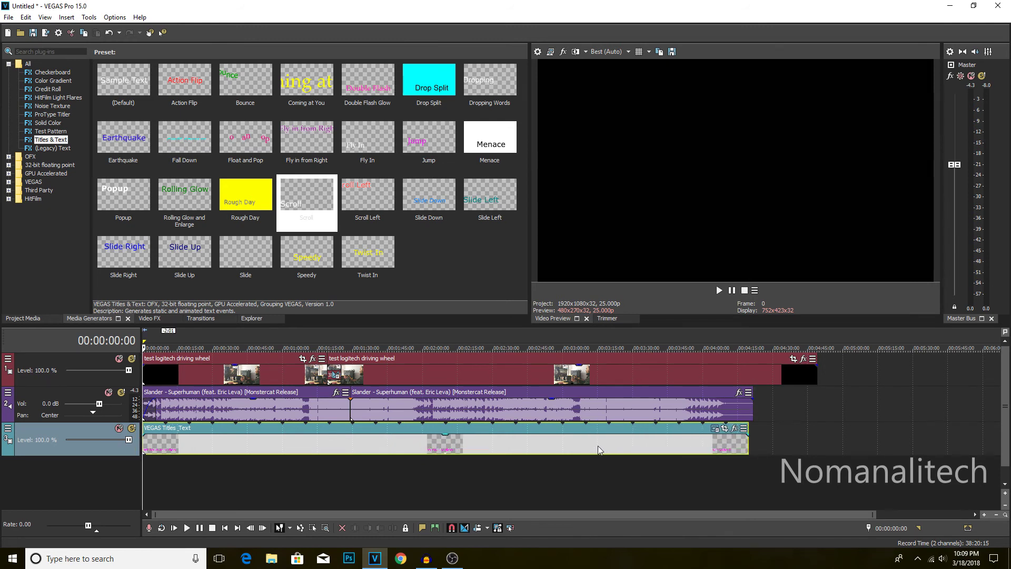
Step: Play back the timeline with the title event from the beginning and from about 19 seconds
{"action": "key", "text": "space"}
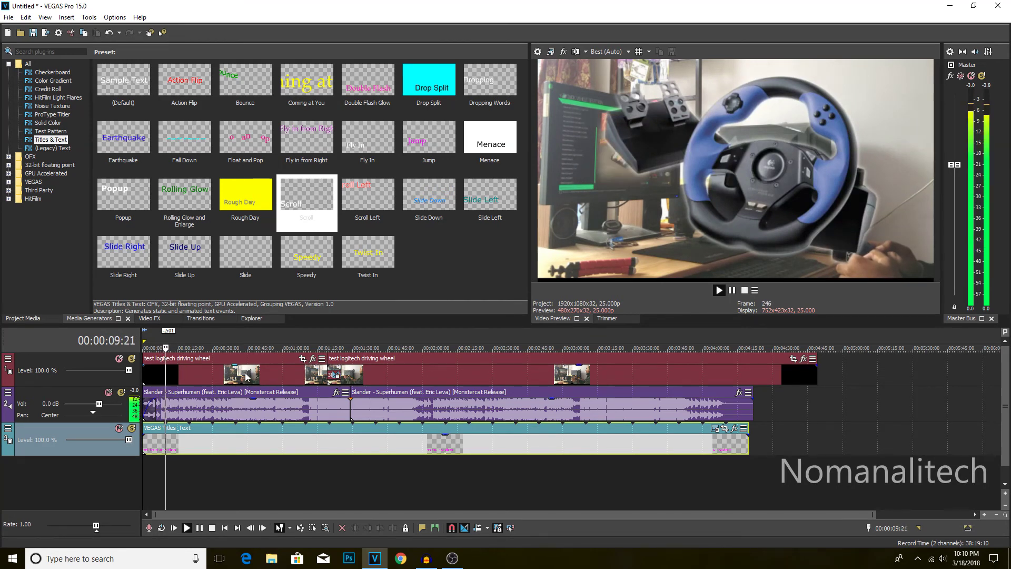
{"action": "left_click", "coordinate": [188, 374]}
{"action": "key", "text": "space"}
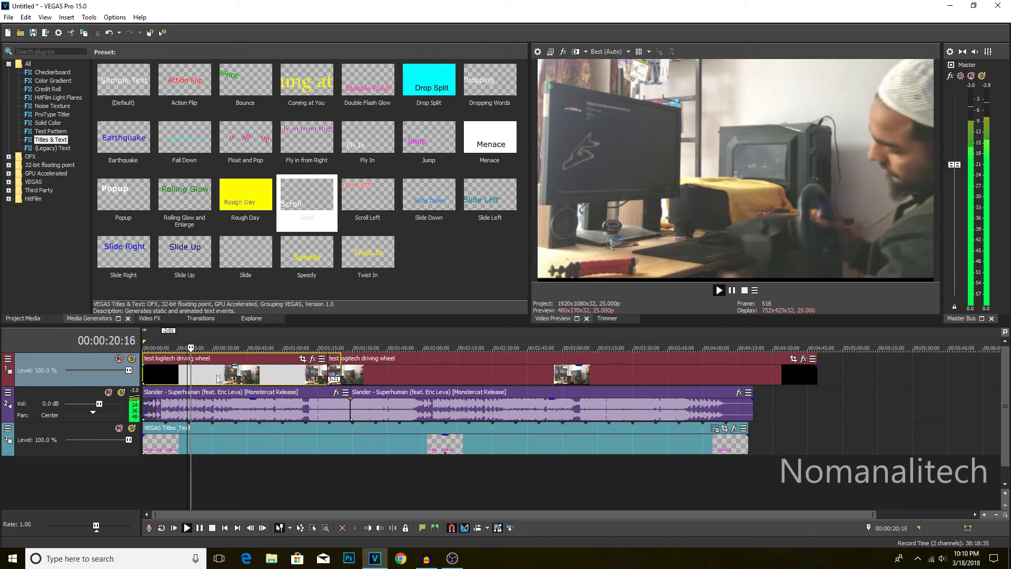
{"action": "key", "text": "space"}
Step: Set the title's animation to Action Flip and close its settings
{"action": "left_click", "coordinate": [716, 431]}
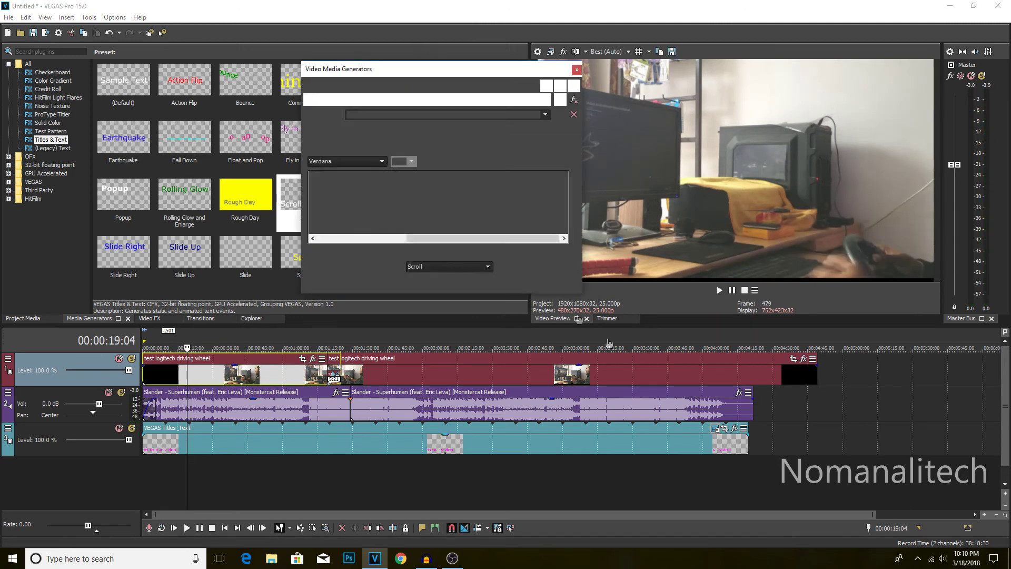
{"action": "left_click", "coordinate": [425, 265]}
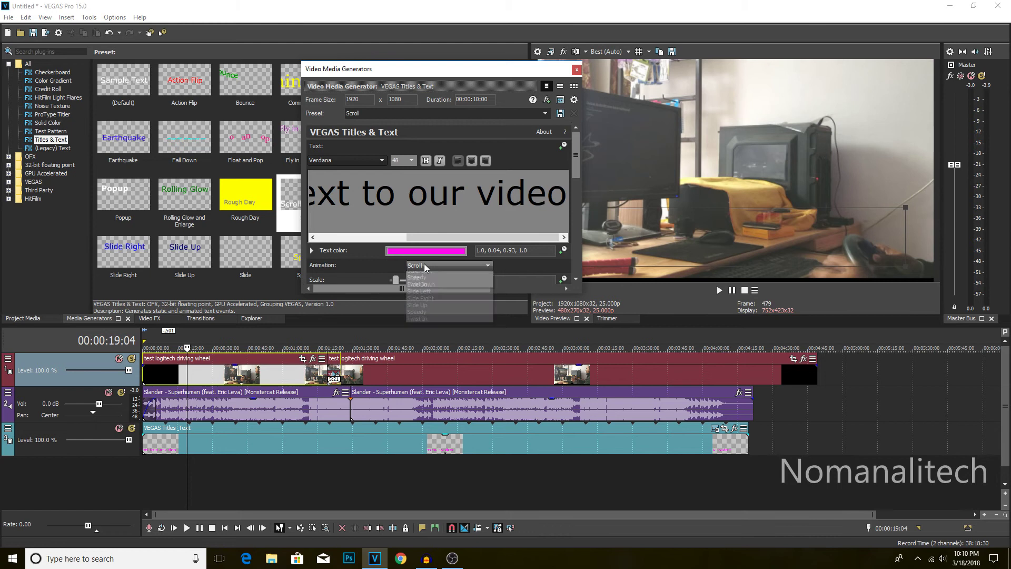
{"action": "left_click", "coordinate": [427, 283]}
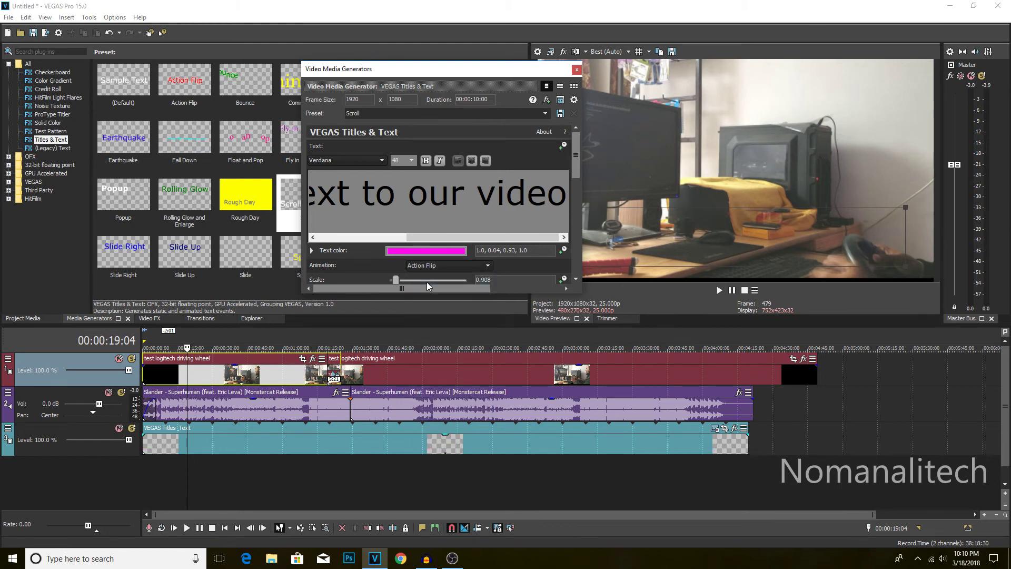
{"action": "left_click", "coordinate": [577, 70]}
Step: Play back the timeline to check the Action Flip title and put the playhead at about 15 seconds
{"action": "key", "text": "space"}
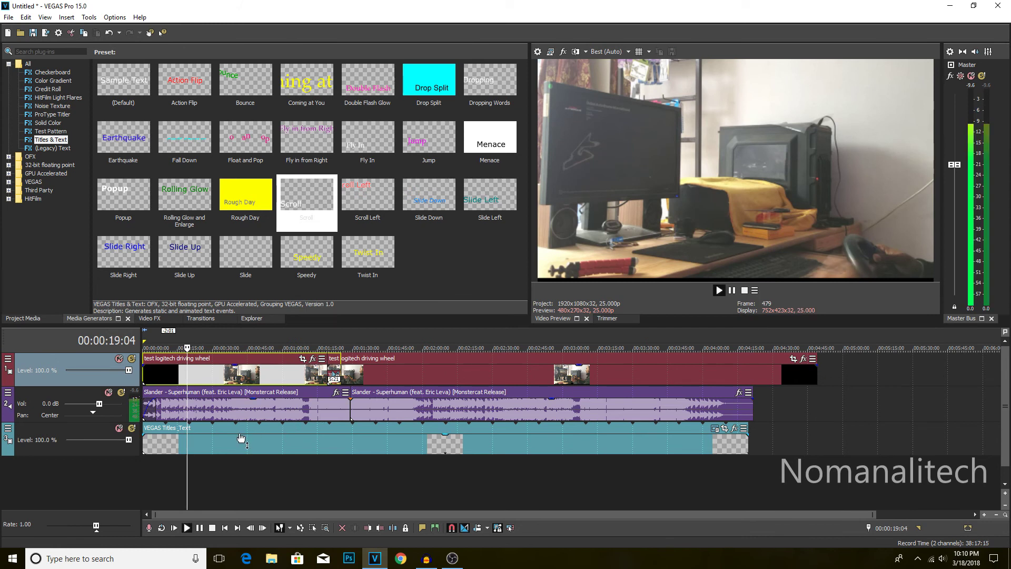
{"action": "left_click", "coordinate": [208, 439]}
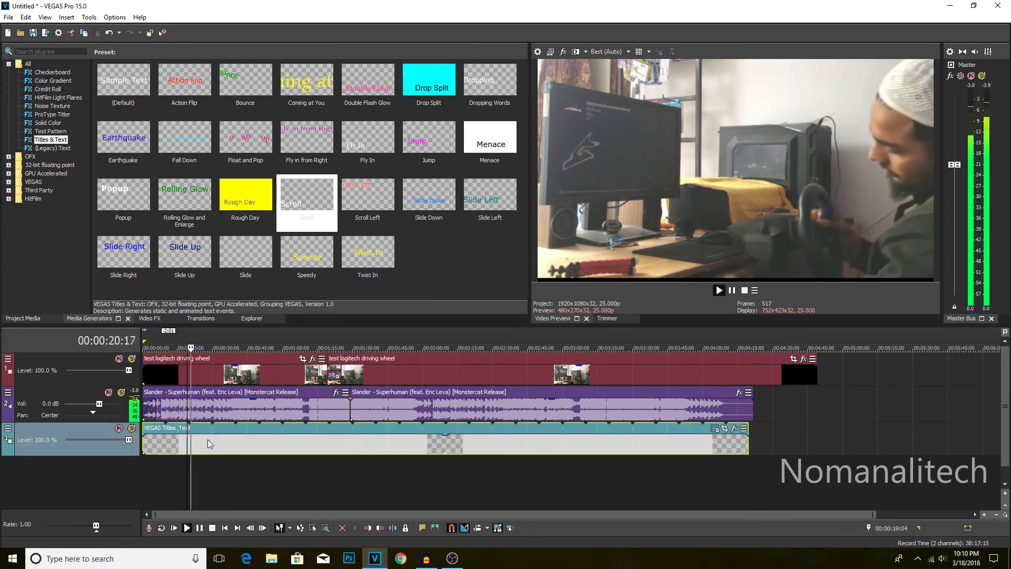
{"action": "left_click", "coordinate": [177, 440]}
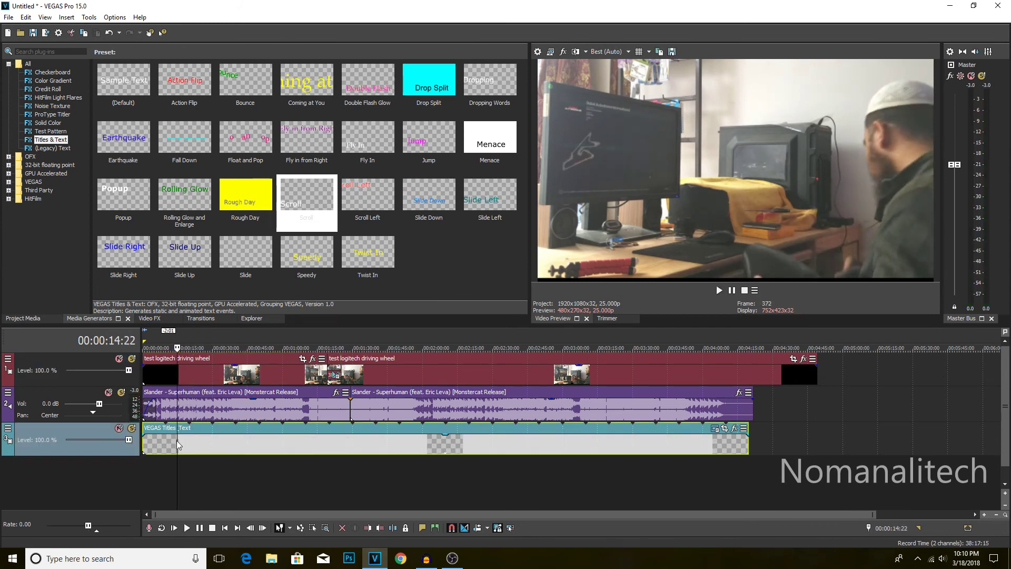
{"action": "left_click", "coordinate": [178, 374]}
Step: Insert a new video track and place the title event on the topmost track, above the driving wheel video
{"action": "right_click", "coordinate": [128, 492]}
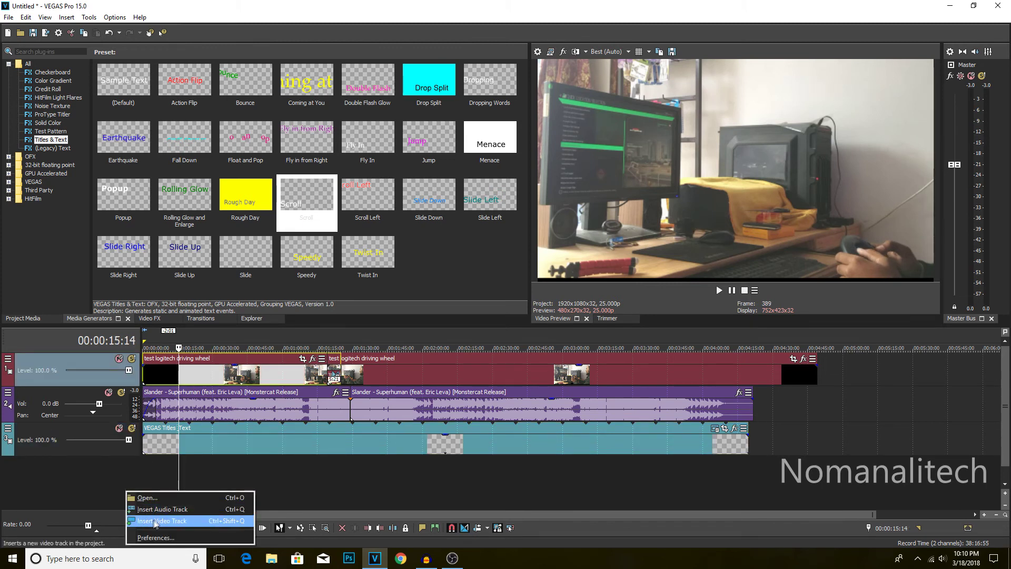
{"action": "left_click", "coordinate": [158, 520]}
{"action": "left_click_drag", "start_coordinate": [200, 481], "coordinate": [179, 372]}
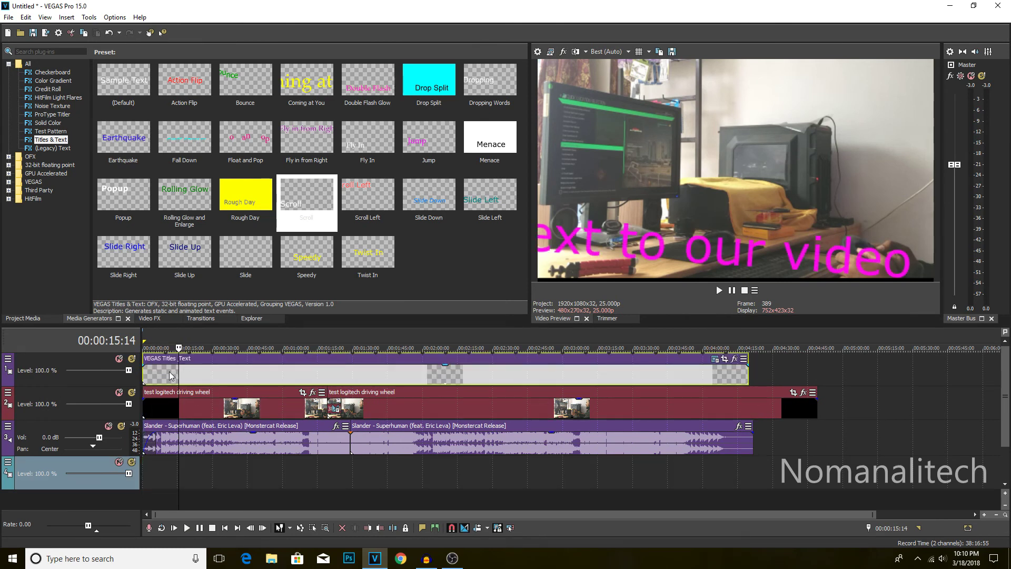
Step: Play back the title over the driving wheel video from the beginning of the timeline
{"action": "left_click", "coordinate": [143, 373]}
{"action": "key", "text": "space"}
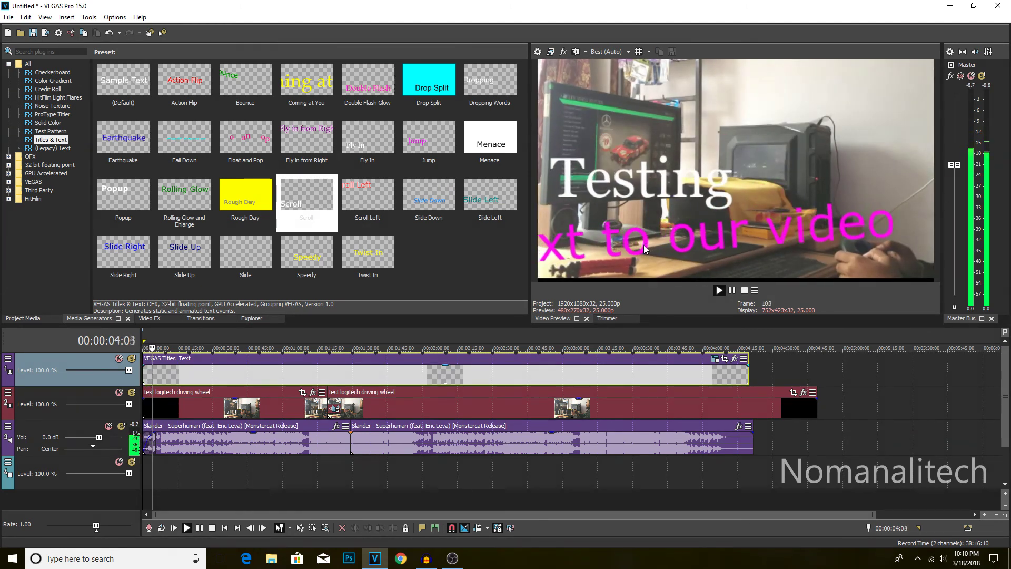
{"action": "key", "text": "space"}
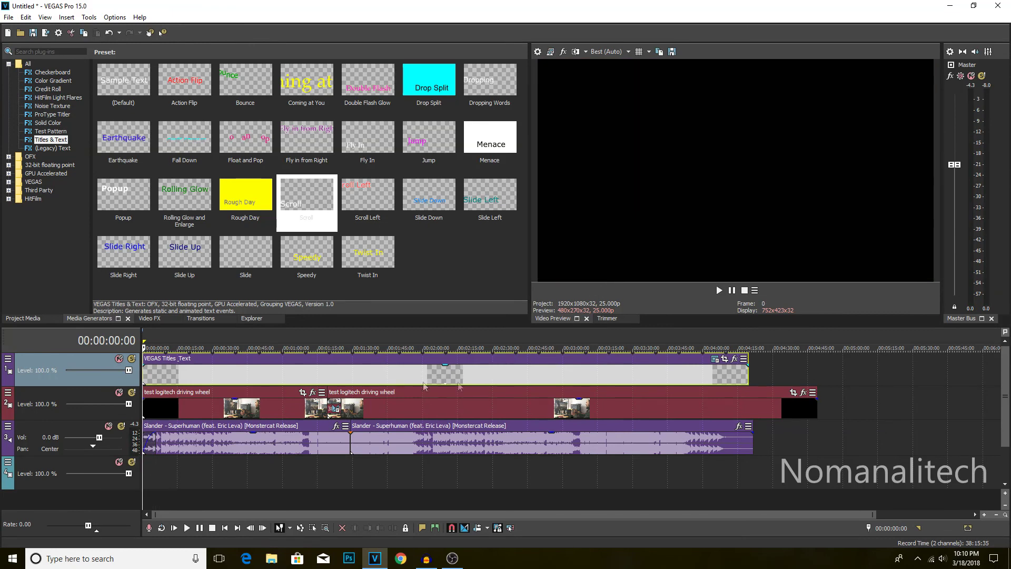
Step: Reopen the title's generator settings and change its animation to Scroll
{"action": "left_click", "coordinate": [716, 358]}
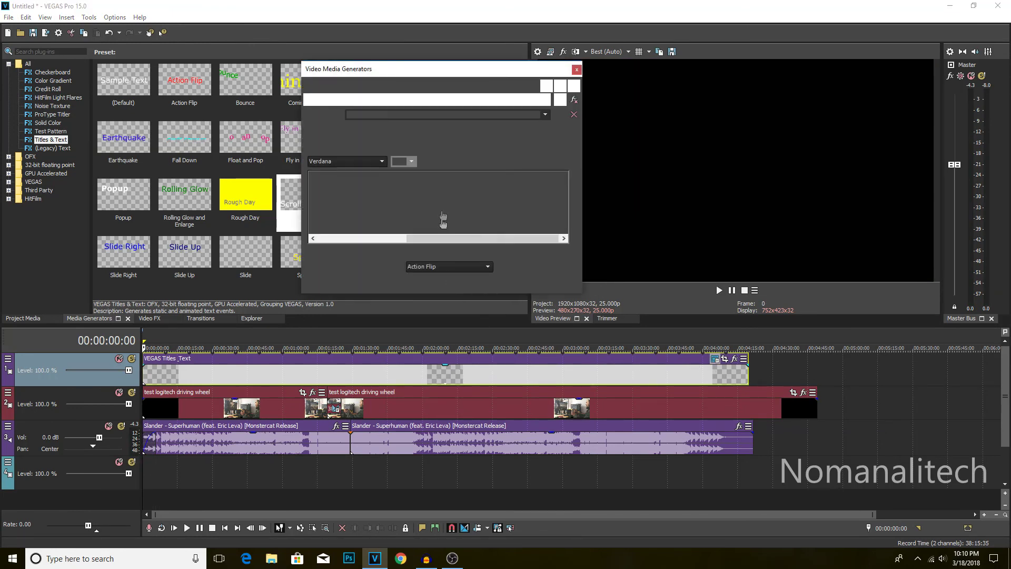
{"action": "left_click", "coordinate": [425, 252]}
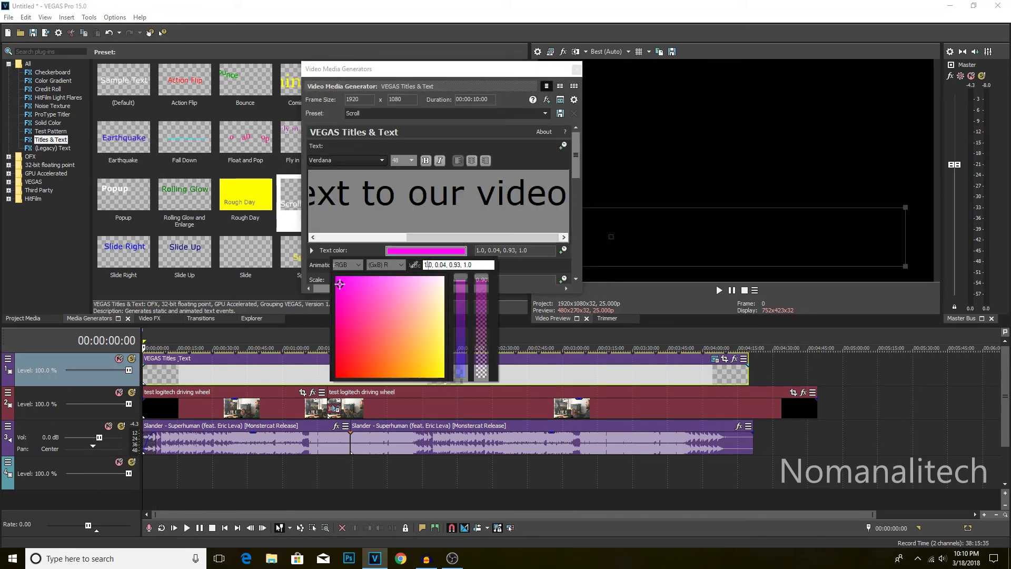
{"action": "left_click", "coordinate": [535, 265]}
{"action": "left_click", "coordinate": [458, 266]}
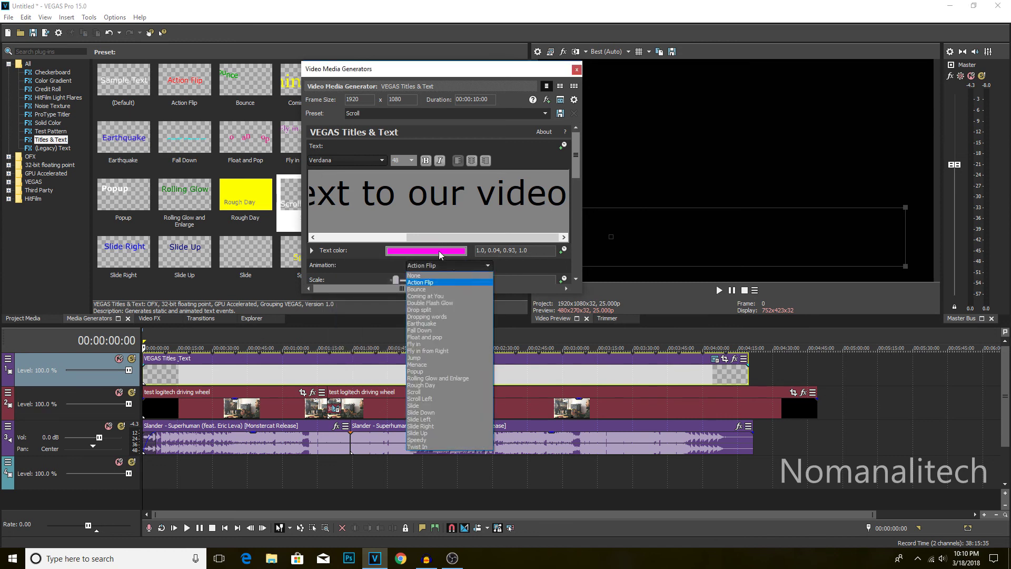
{"action": "left_click", "coordinate": [416, 392]}
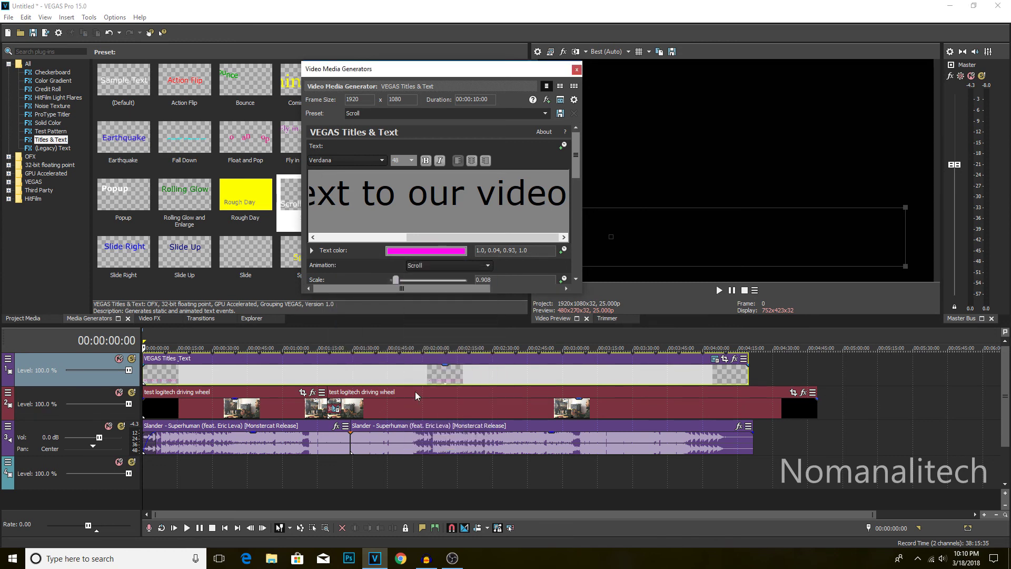
Step: Play back the scrolling title over the video from about 31 seconds
{"action": "left_click", "coordinate": [153, 375]}
{"action": "left_click", "coordinate": [217, 372]}
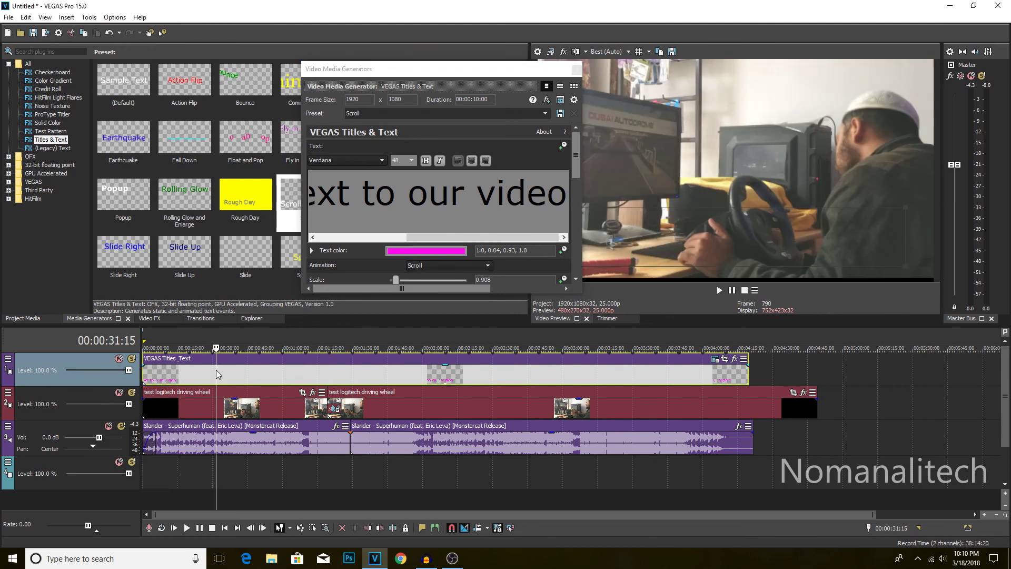
{"action": "key", "text": "space"}
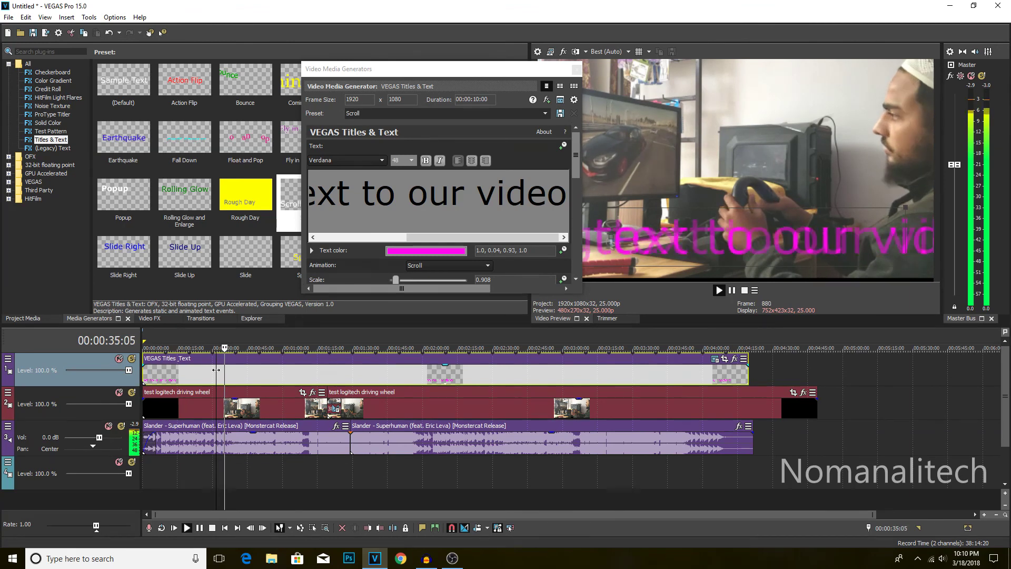
Step: Set the title's scale to 1.208, close its settings and stop playback
{"action": "scroll", "coordinate": [390, 276], "scroll_direction": "down", "scroll_amount": 3}
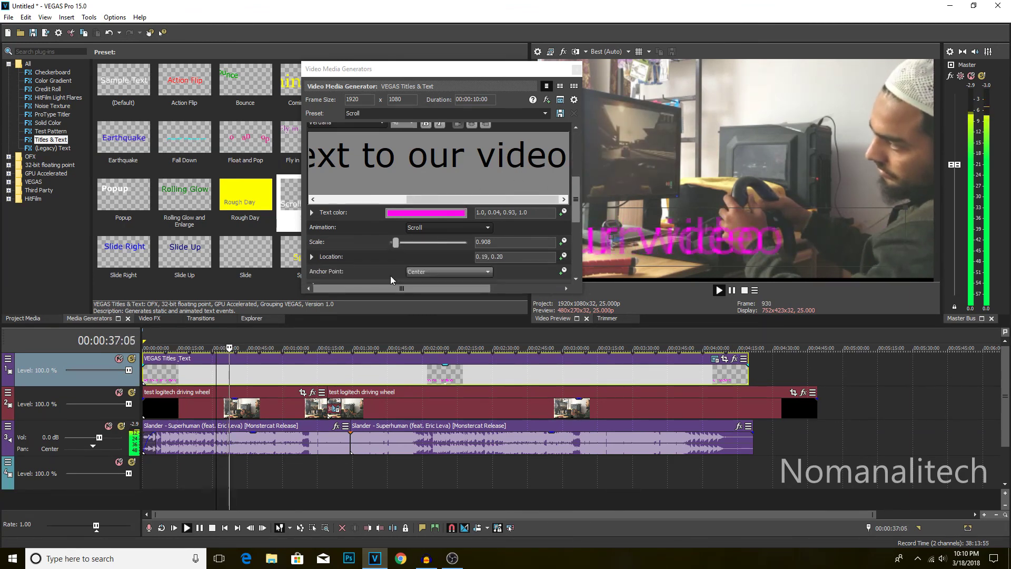
{"action": "scroll", "coordinate": [393, 262], "scroll_direction": "up", "scroll_amount": 3}
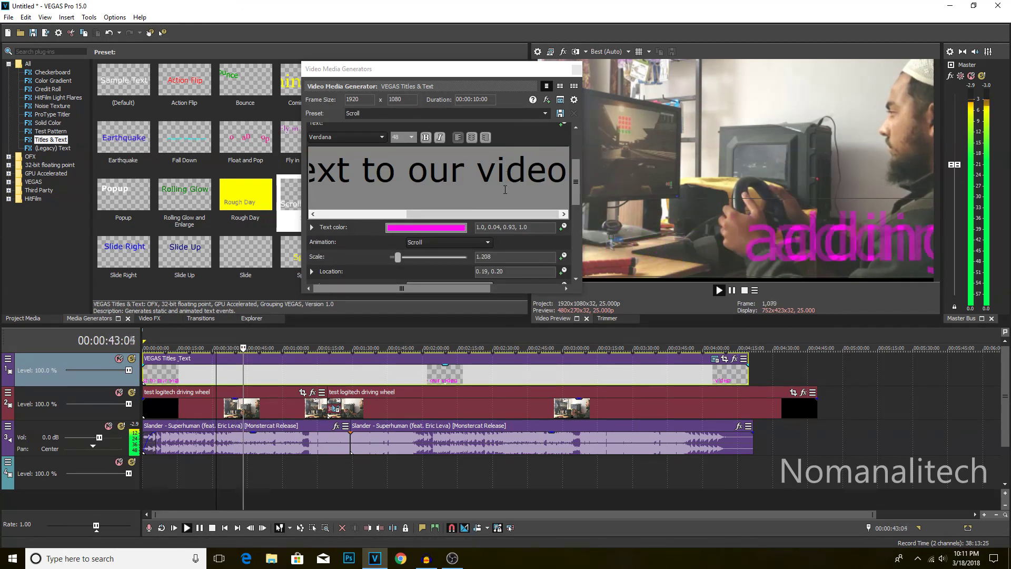
{"action": "left_click", "coordinate": [576, 69]}
{"action": "key", "text": "space"}
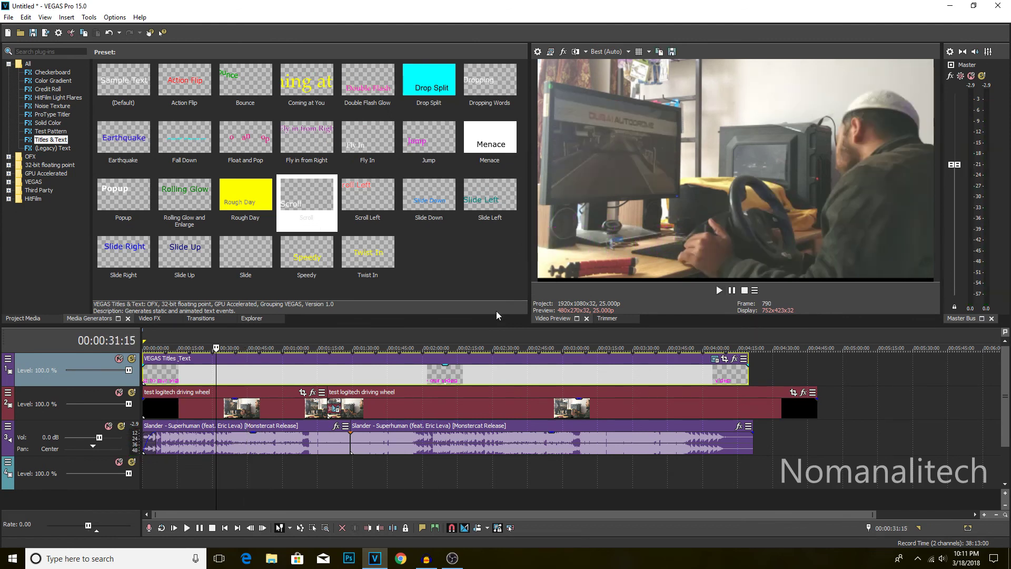